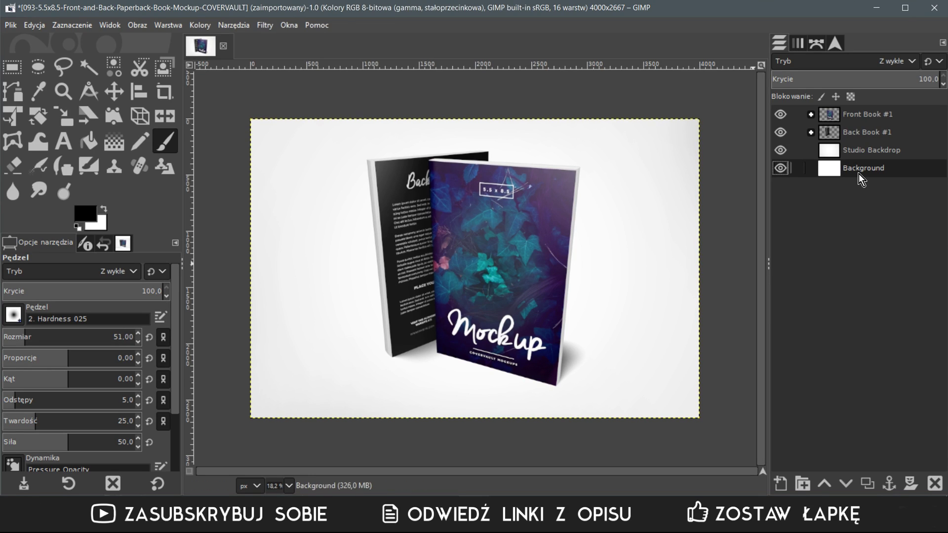
# - Hide Studio Backdrop and Back Book #1, then expand the Front Book #1 layer group
pyautogui.click(856, 153)
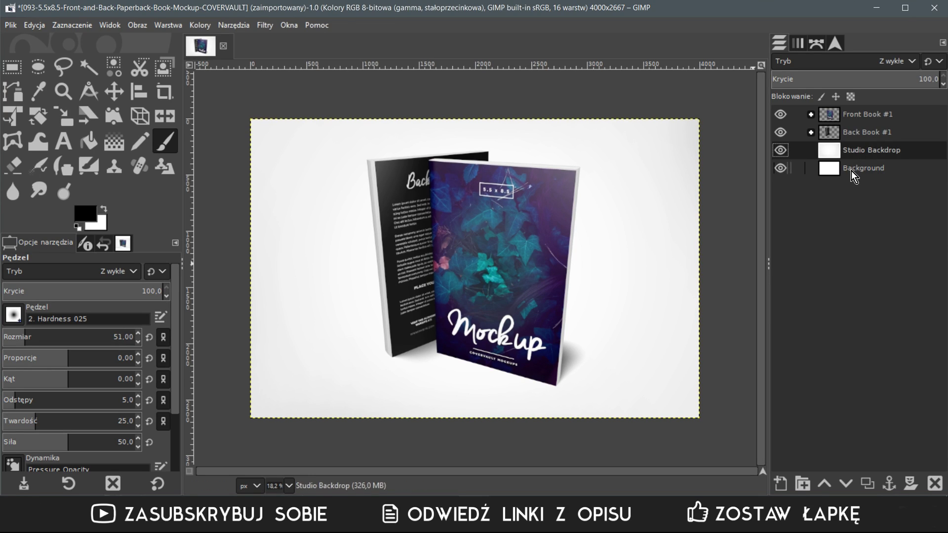
pyautogui.click(851, 171)
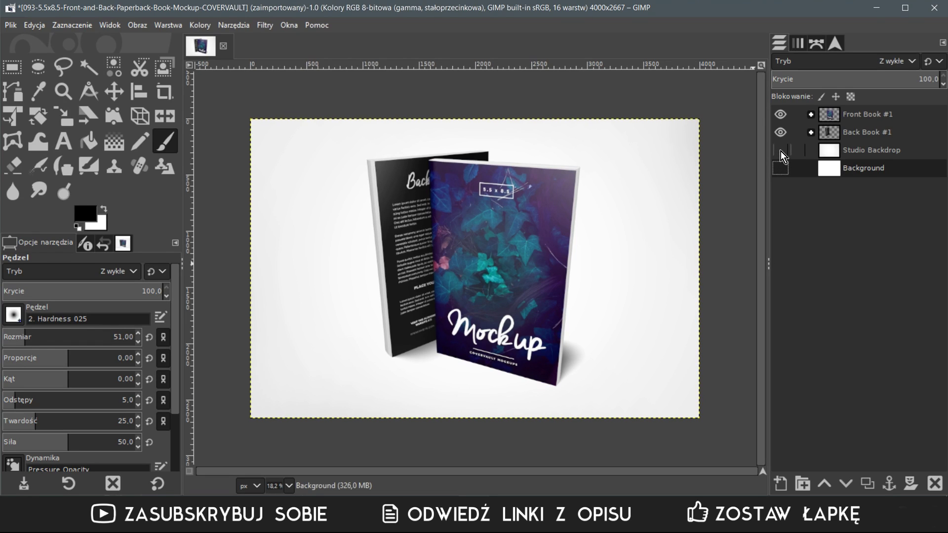
pyautogui.click(781, 151)
pyautogui.click(835, 153)
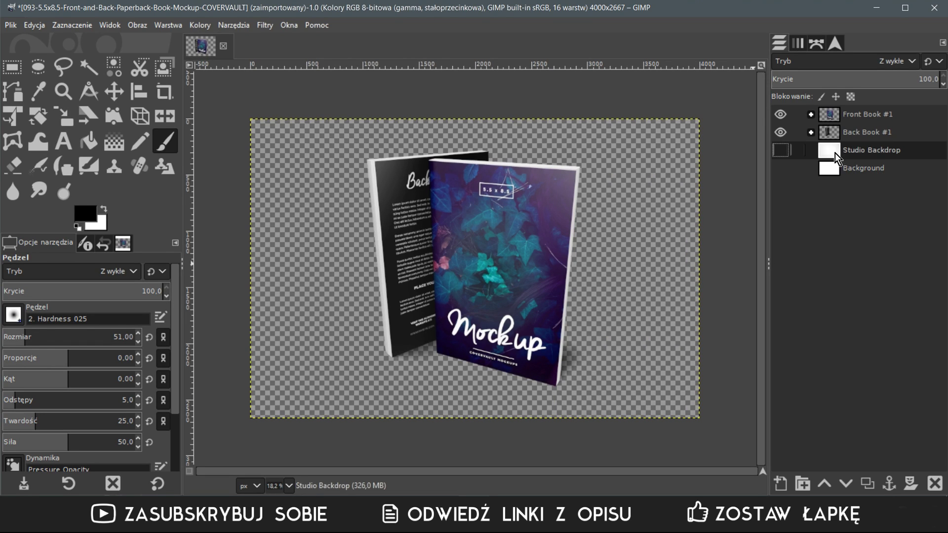
pyautogui.click(785, 155)
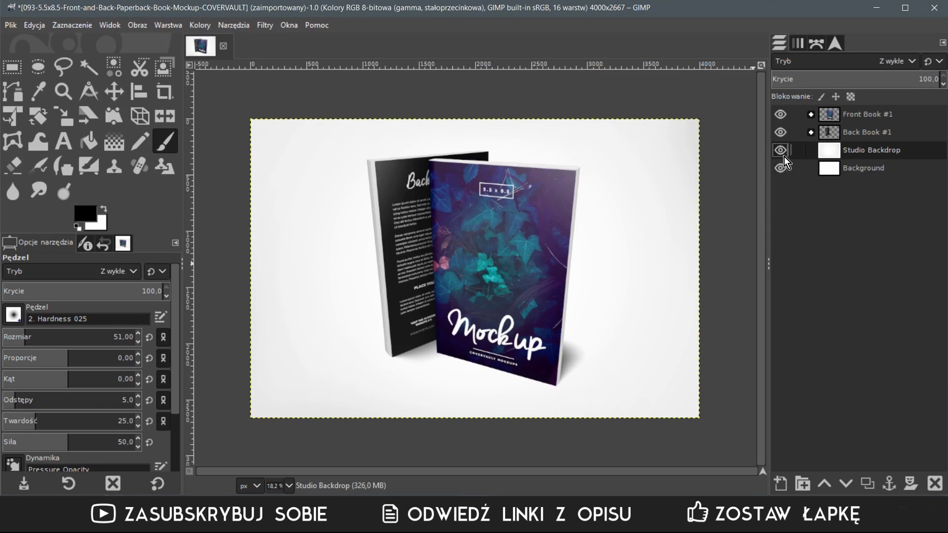
pyautogui.click(783, 150)
pyautogui.click(783, 157)
pyautogui.click(783, 153)
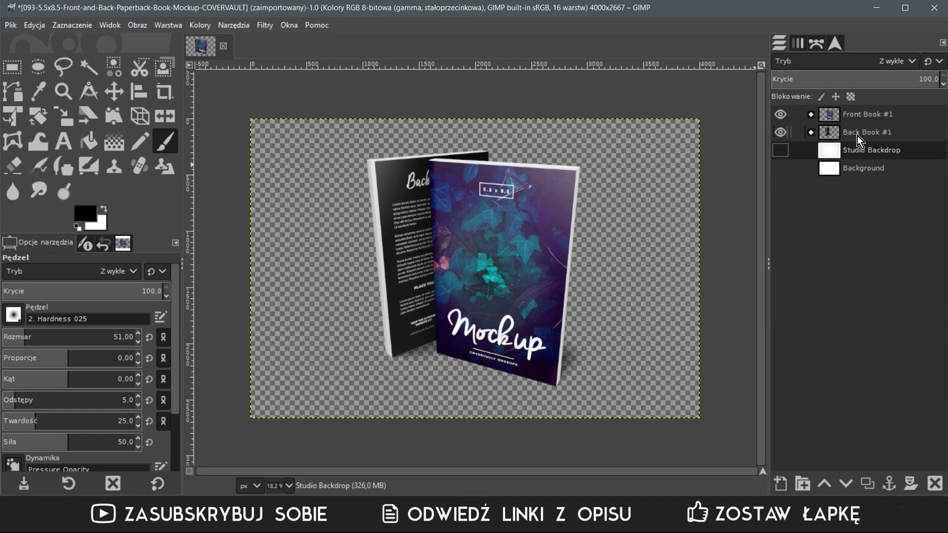
pyautogui.click(783, 135)
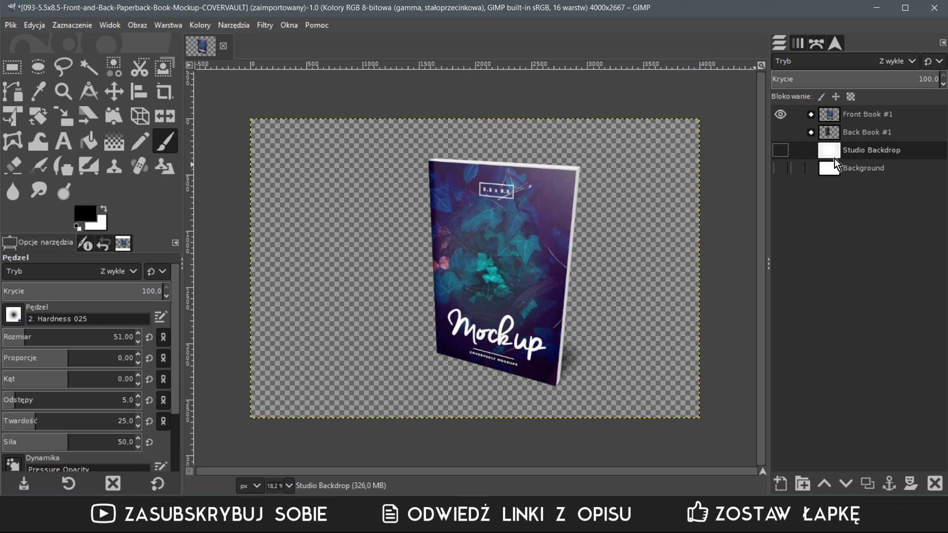
pyautogui.click(812, 116)
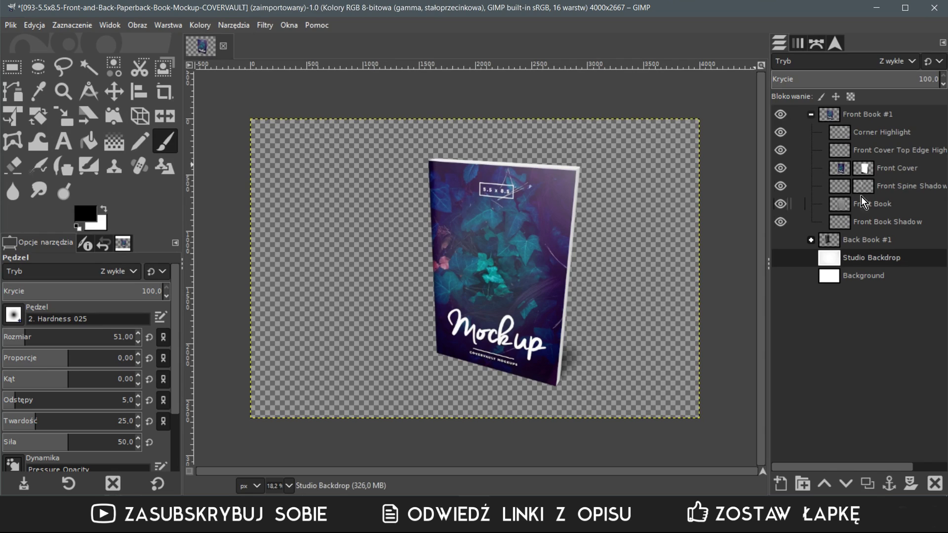
pyautogui.click(857, 137)
pyautogui.click(781, 132)
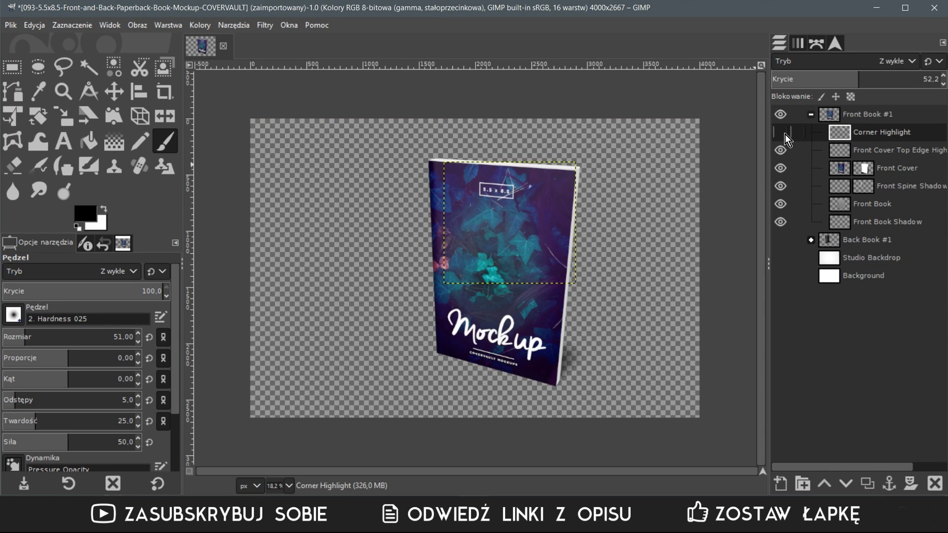
pyautogui.click(781, 132)
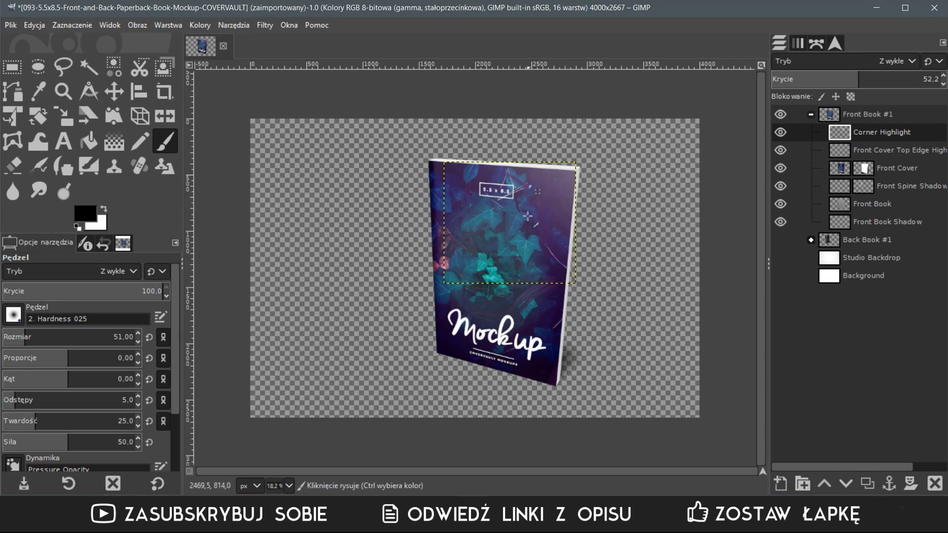
pyautogui.click(778, 151)
pyautogui.click(778, 169)
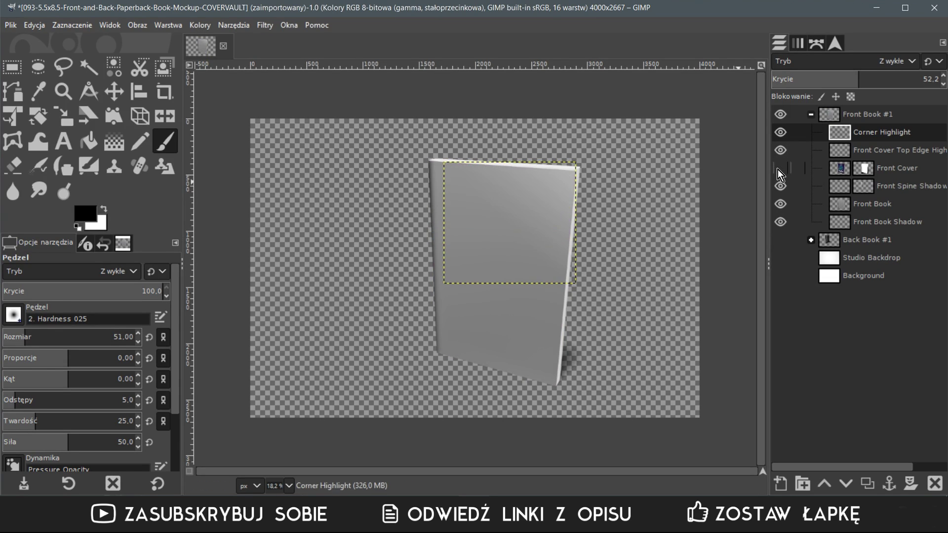
pyautogui.click(778, 170)
pyautogui.click(781, 186)
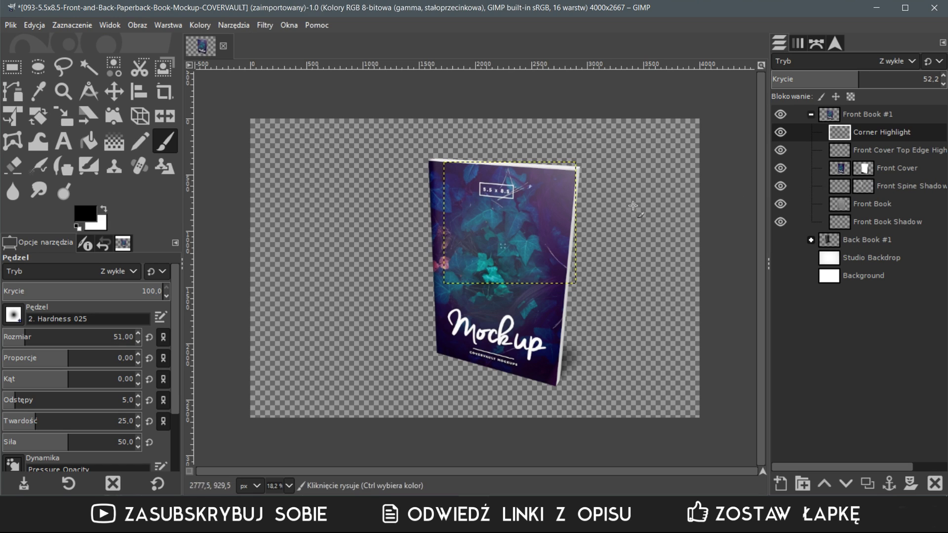
pyautogui.click(781, 188)
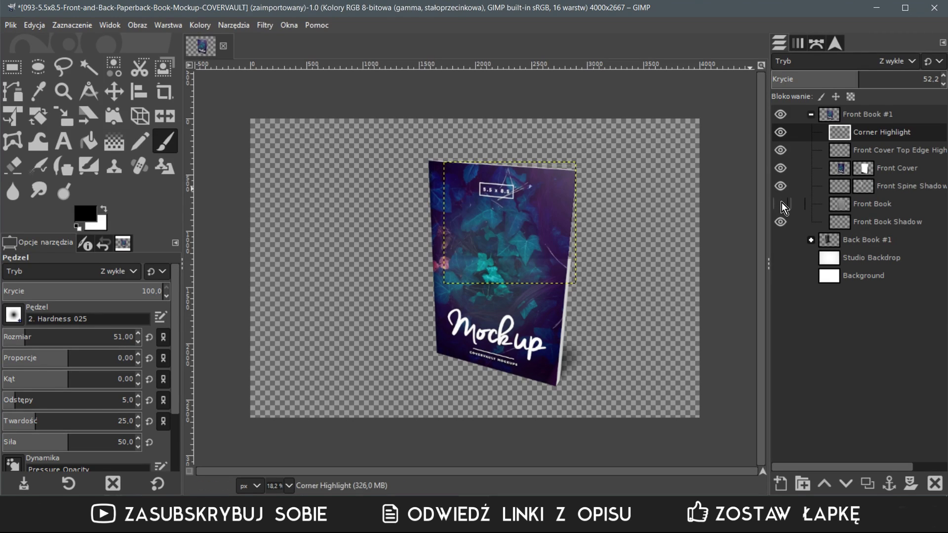
pyautogui.click(781, 202)
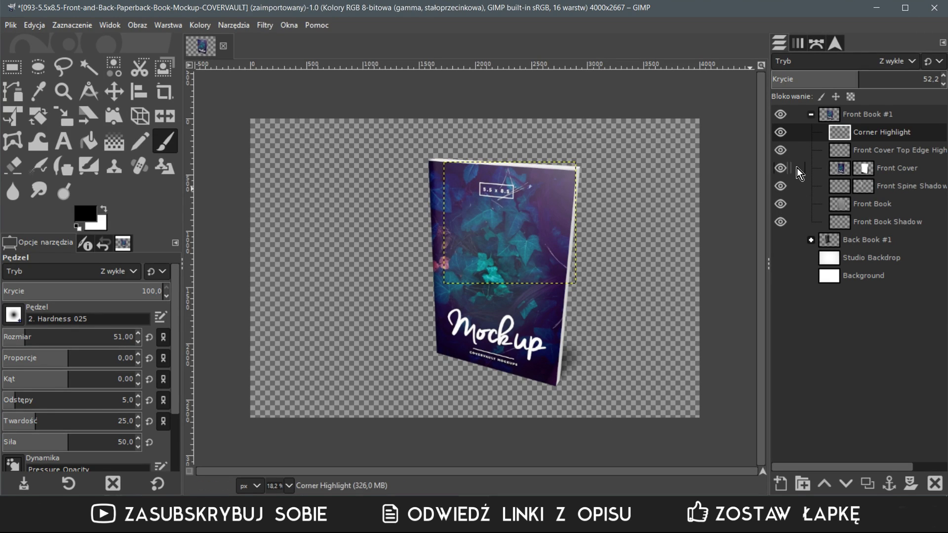
pyautogui.click(780, 168)
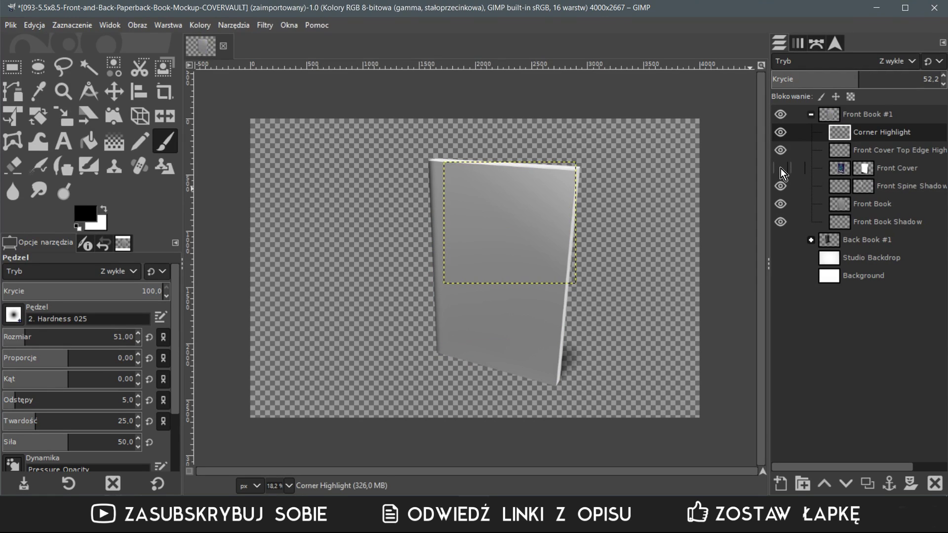
pyautogui.click(780, 168)
pyautogui.click(840, 170)
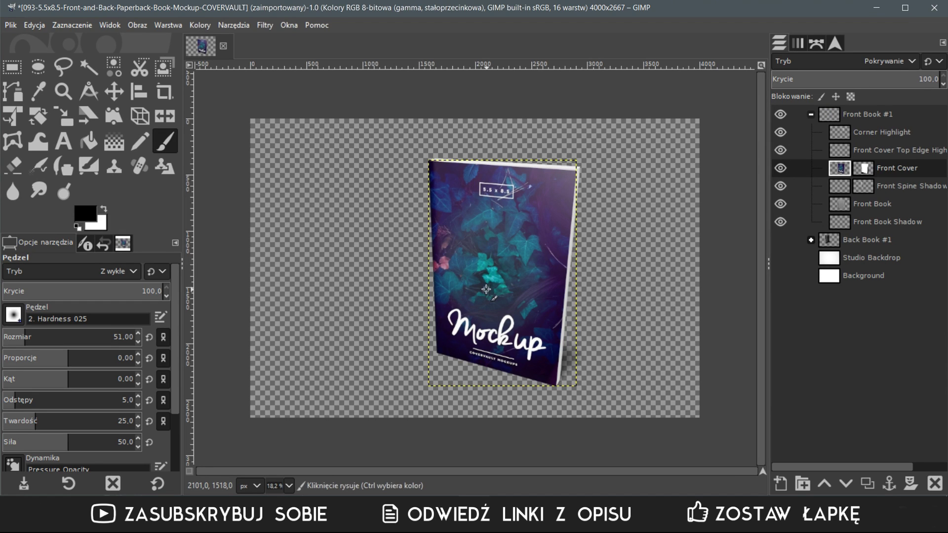
# - Open gimpkp_okladka (2).jpg as a new layer above Front Cover
pyautogui.click(12, 26)
pyautogui.click(49, 82)
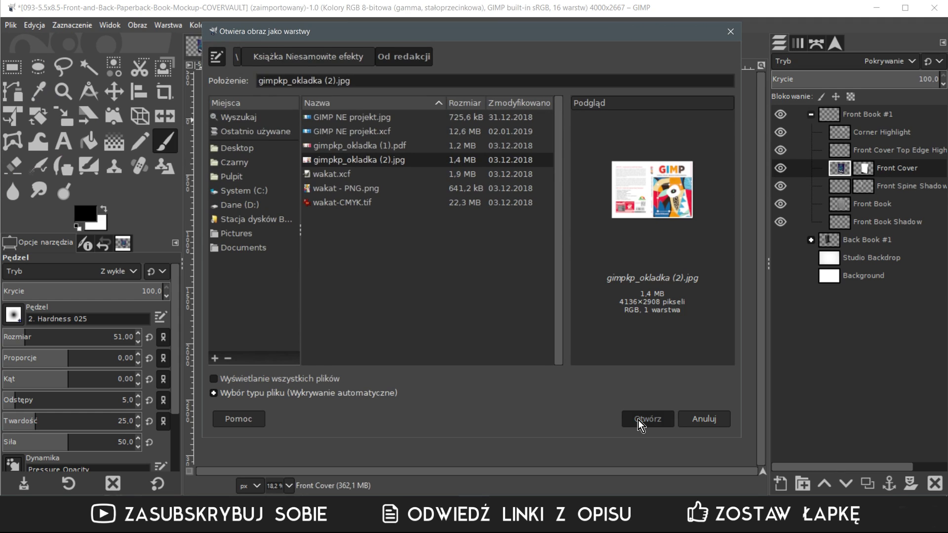
pyautogui.click(637, 420)
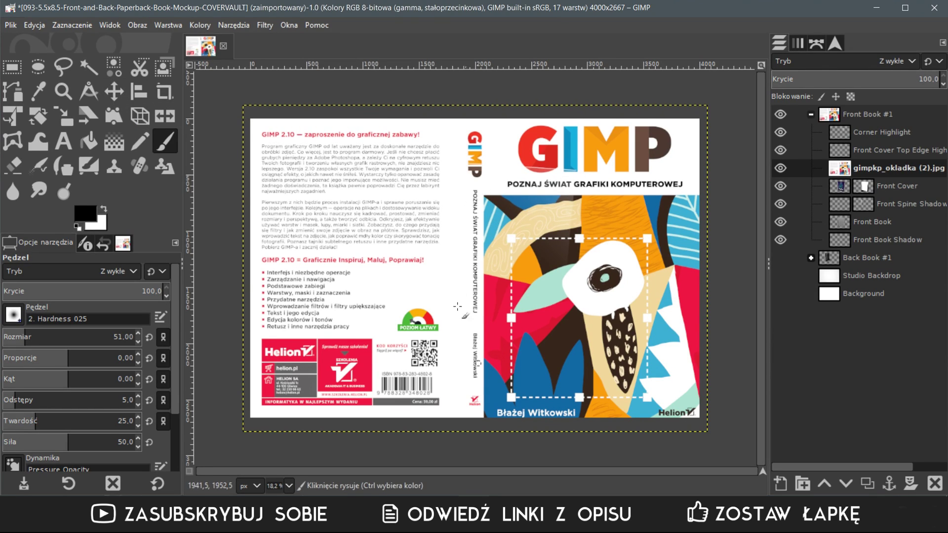
pyautogui.click(114, 91)
# - Scale the cover layer down to about 3029×2129 px to fit the book
pyautogui.moveTo(496, 218)
pyautogui.mouseDown()
pyautogui.moveTo(462, 242)
pyautogui.moveTo(461, 231)
pyautogui.mouseUp()
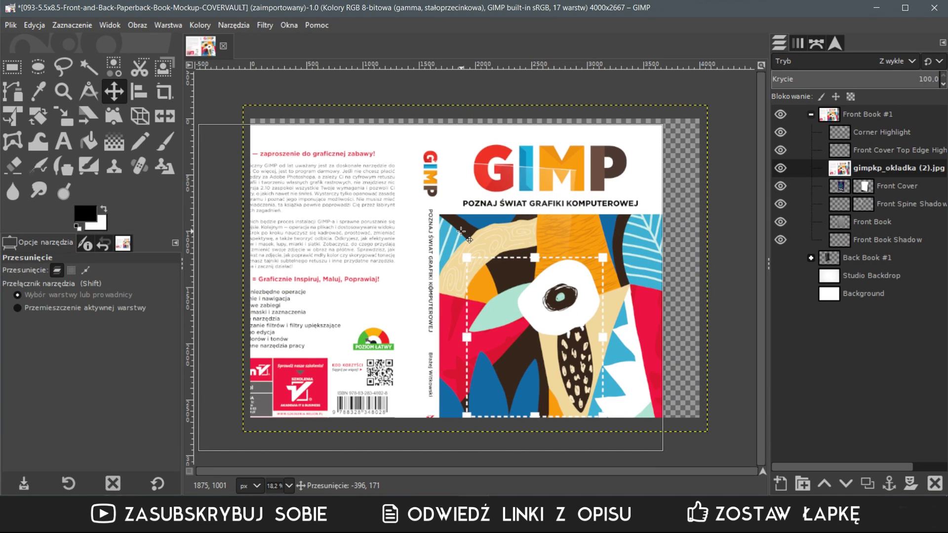
pyautogui.hotkey('ctrl', 'z')
pyautogui.click(64, 116)
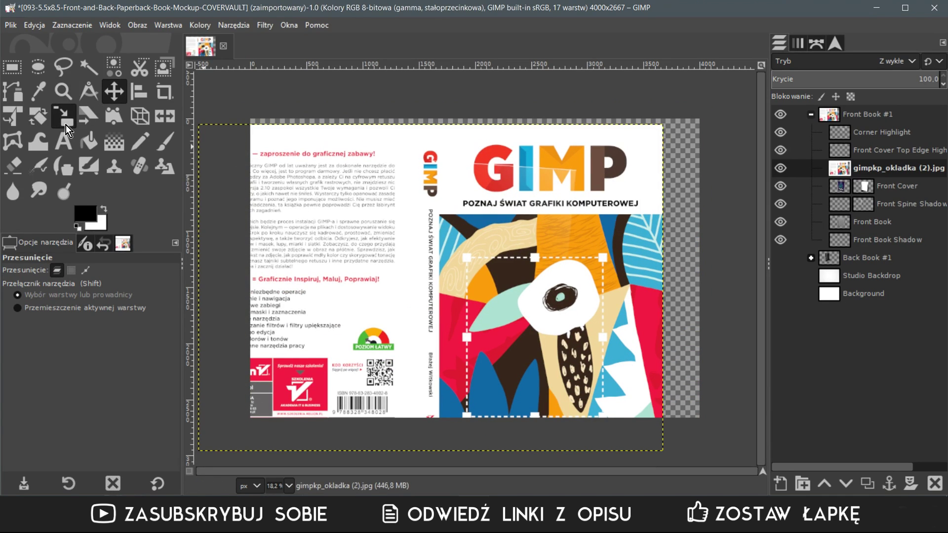
pyautogui.moveTo(628, 380); pyautogui.dragTo(554, 293)
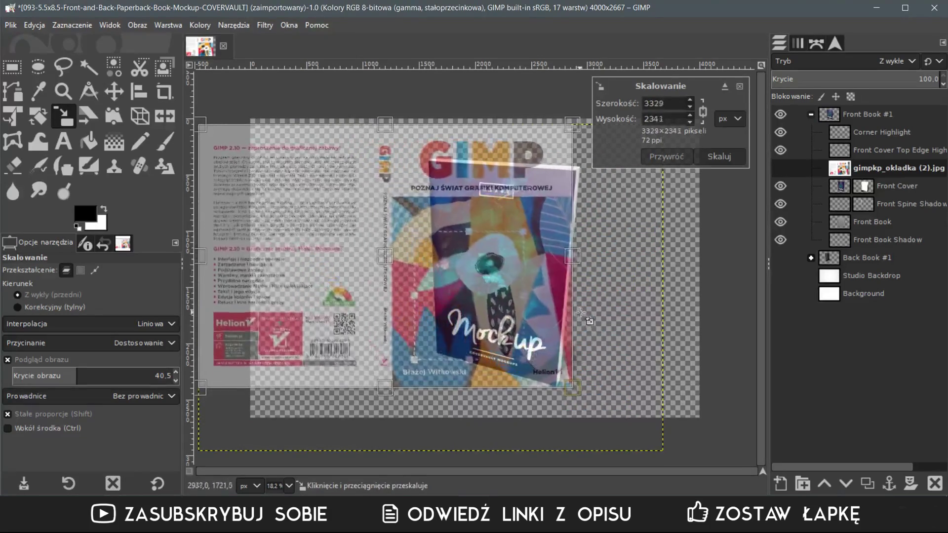
pyautogui.moveTo(327, 164); pyautogui.dragTo(364, 191)
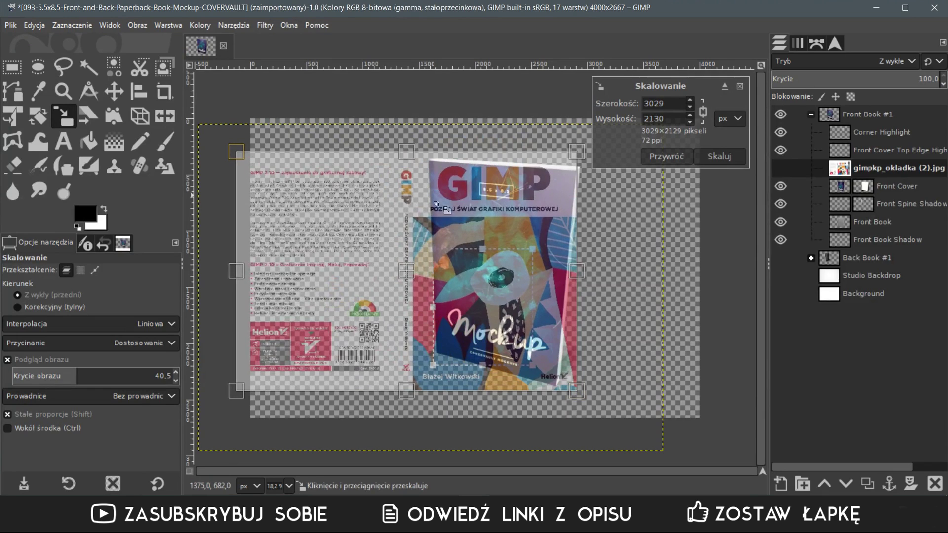
pyautogui.click(719, 157)
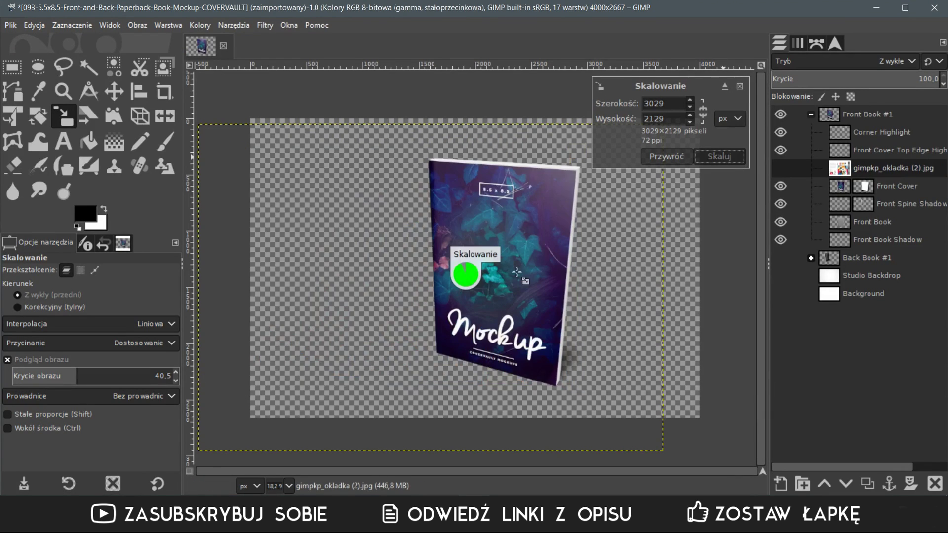
# - Nudge the scaled cover over the book and draw a rectangle selection around its front half
pyautogui.press('m')
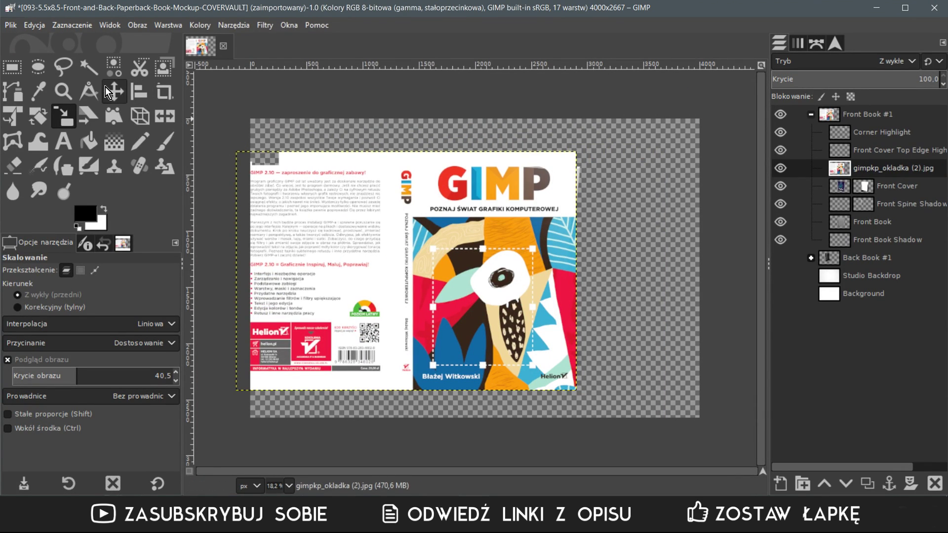
pyautogui.moveTo(455, 220); pyautogui.dragTo(473, 221)
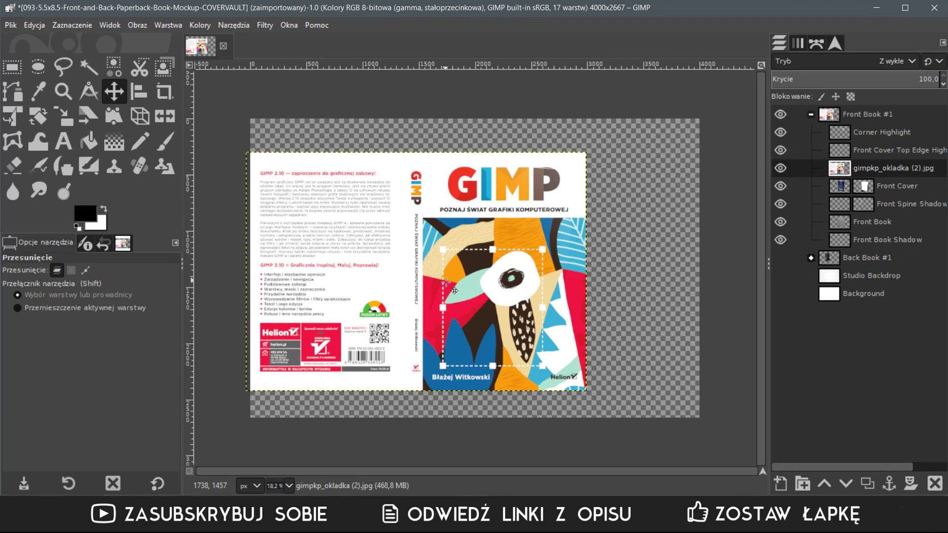
pyautogui.press('r')
pyautogui.moveTo(597, 143); pyautogui.dragTo(429, 393)
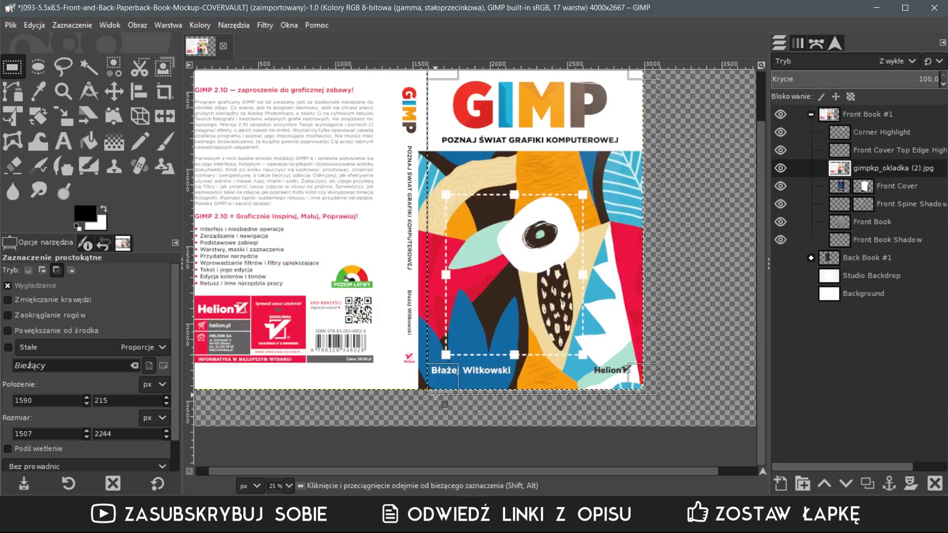
# - Adjust the selection's bottom-left corner so it spans 1561×2233 px from 1536,215
pyautogui.keyDown('ctrl'); pyautogui.scroll(8, 429, 395); pyautogui.keyUp('ctrl')
pyautogui.moveTo(443, 375); pyautogui.dragTo(340, 351)
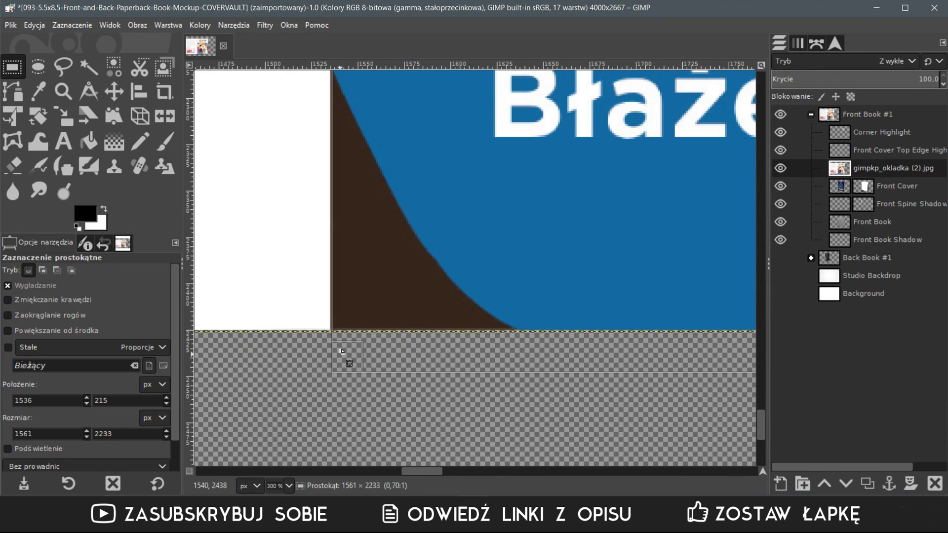
pyautogui.keyDown('ctrl'); pyautogui.scroll(-6, 424, 309); pyautogui.keyUp('ctrl')
pyautogui.keyDown('ctrl'); pyautogui.scroll(-1, 423, 309); pyautogui.keyUp('ctrl')
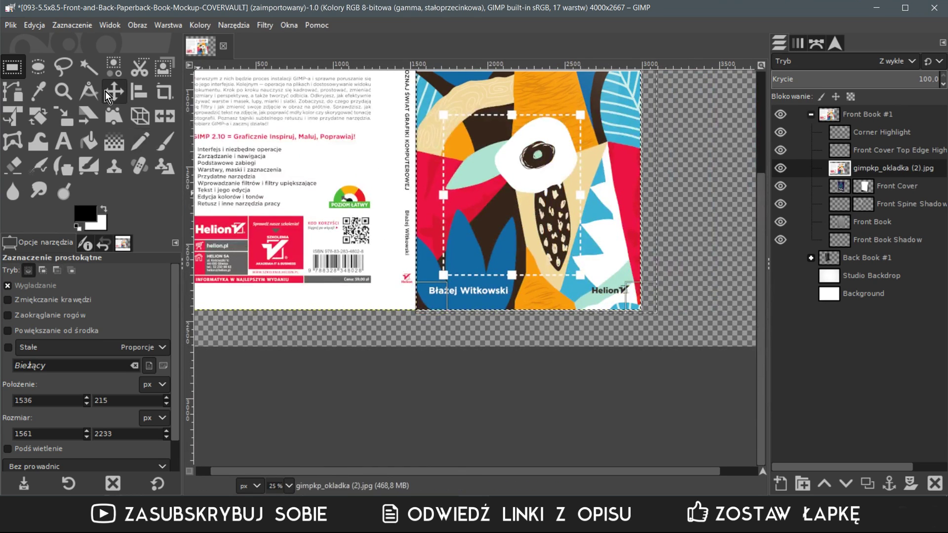
pyautogui.keyDown('ctrl'); pyautogui.scroll(-1, 424, 309); pyautogui.keyUp('ctrl')
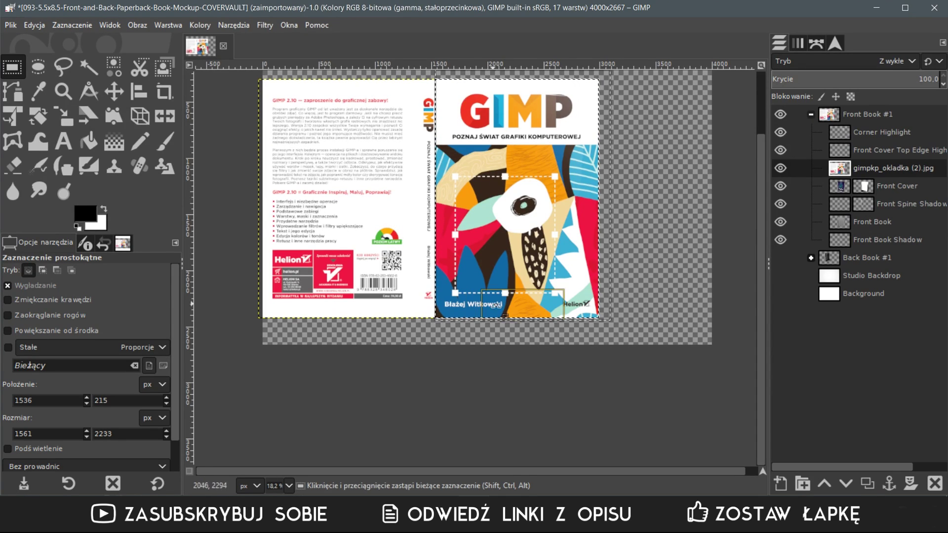
pyautogui.scroll(3, 527, 372)
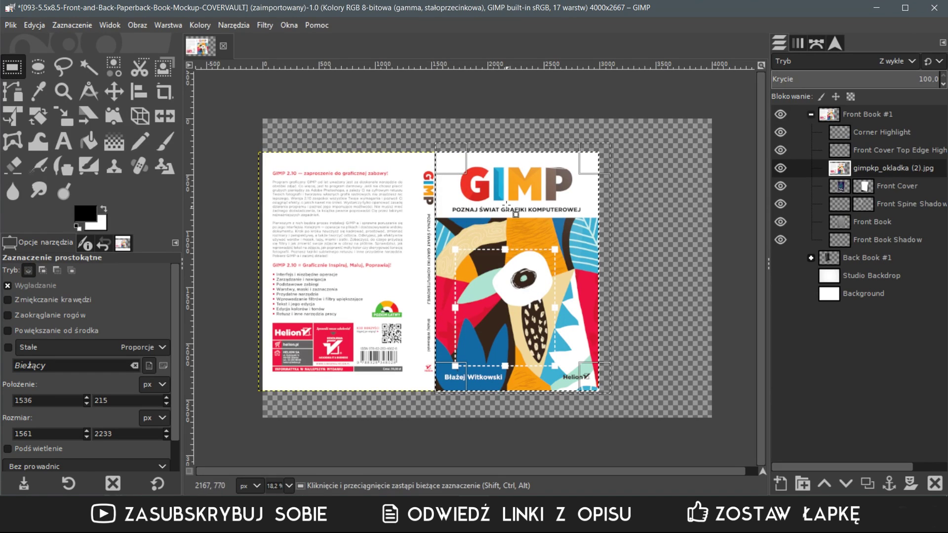
pyautogui.click(72, 25)
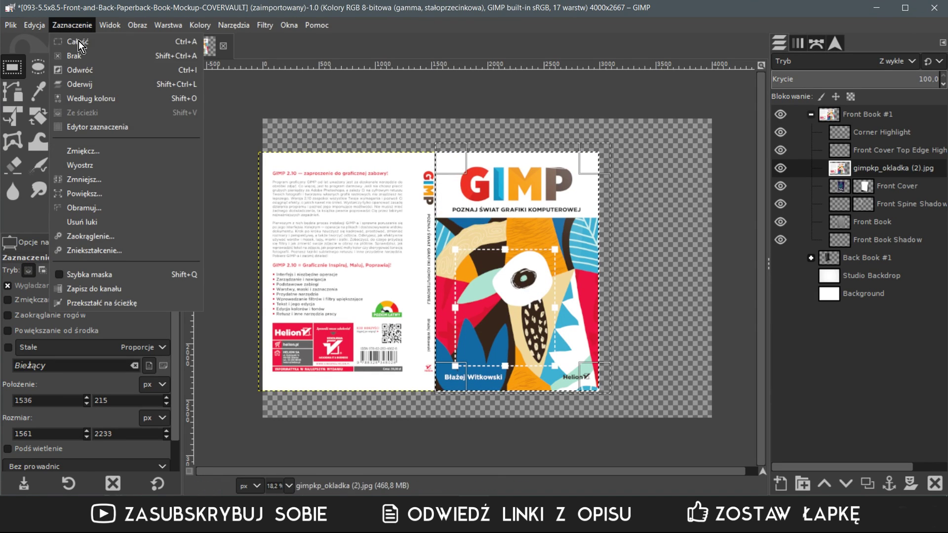
# - Invert the selection, clear the back cover and spine area, then deselect
pyautogui.click(87, 70)
pyautogui.click(40, 25)
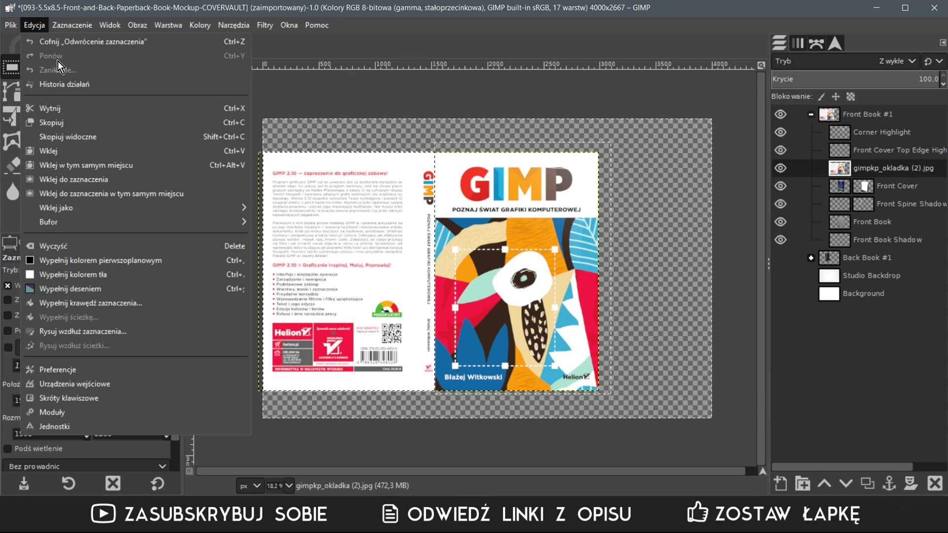
pyautogui.click(100, 256)
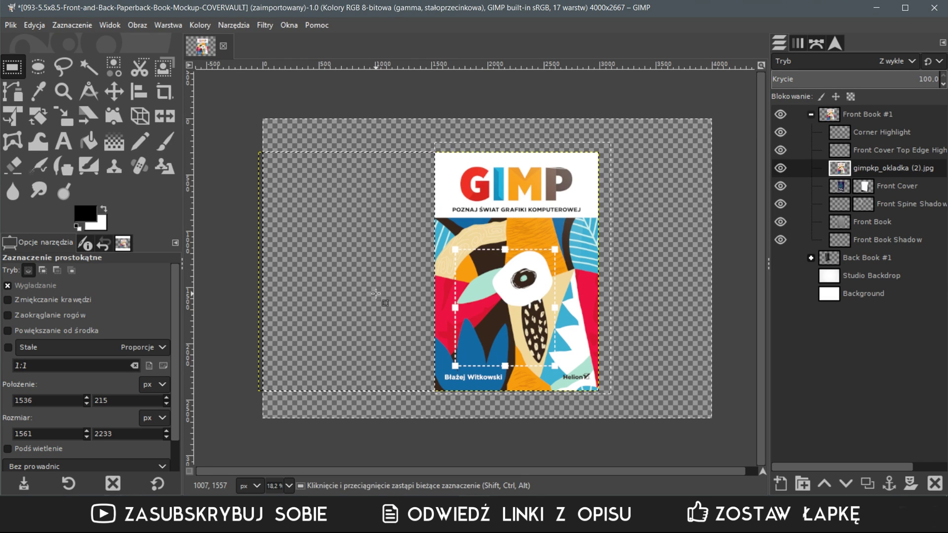
pyautogui.click(72, 25)
pyautogui.click(82, 58)
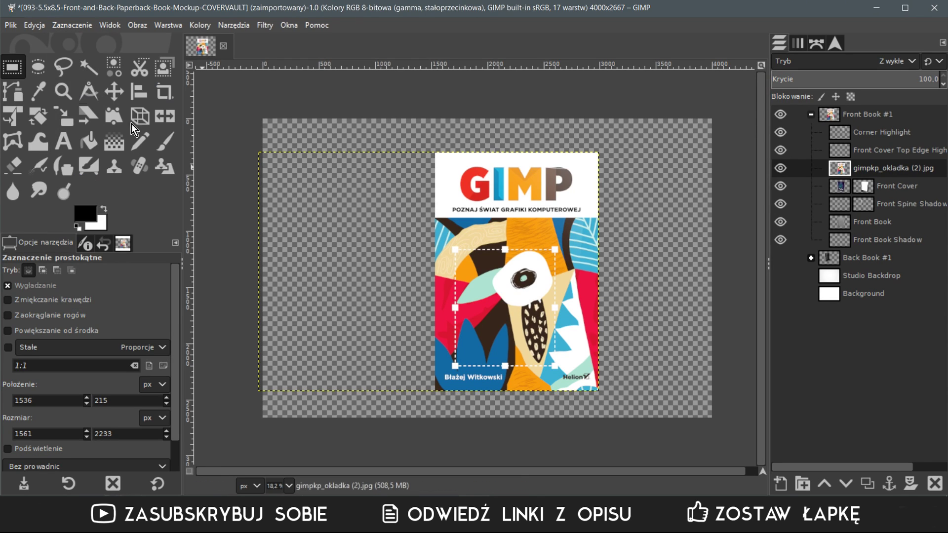
# - Resize the cover layer to the full 4000×2667 image size
pyautogui.click(110, 95)
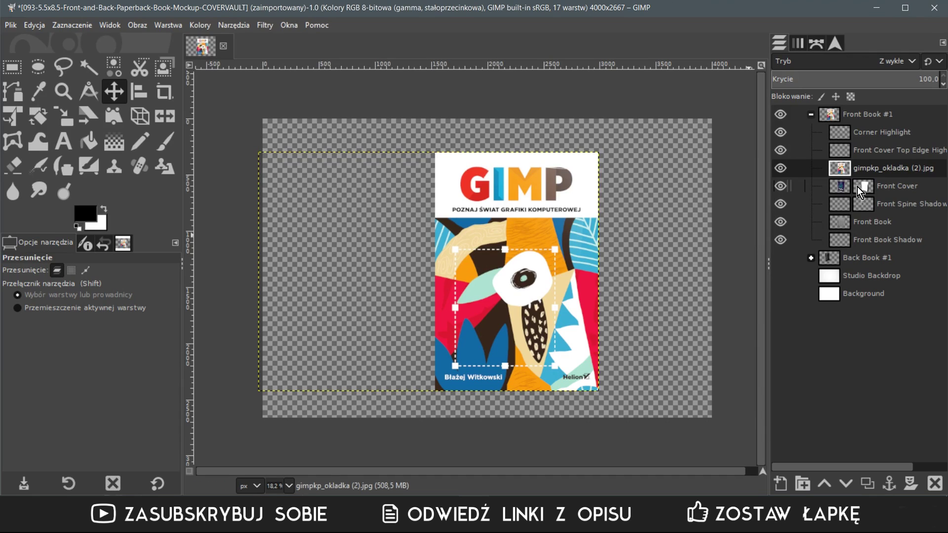
pyautogui.rightClick(836, 172)
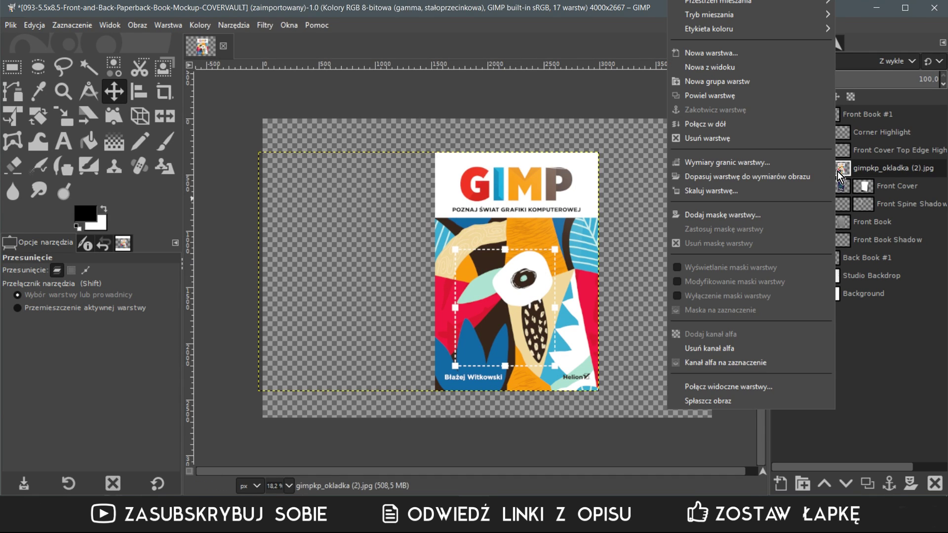
pyautogui.click(742, 178)
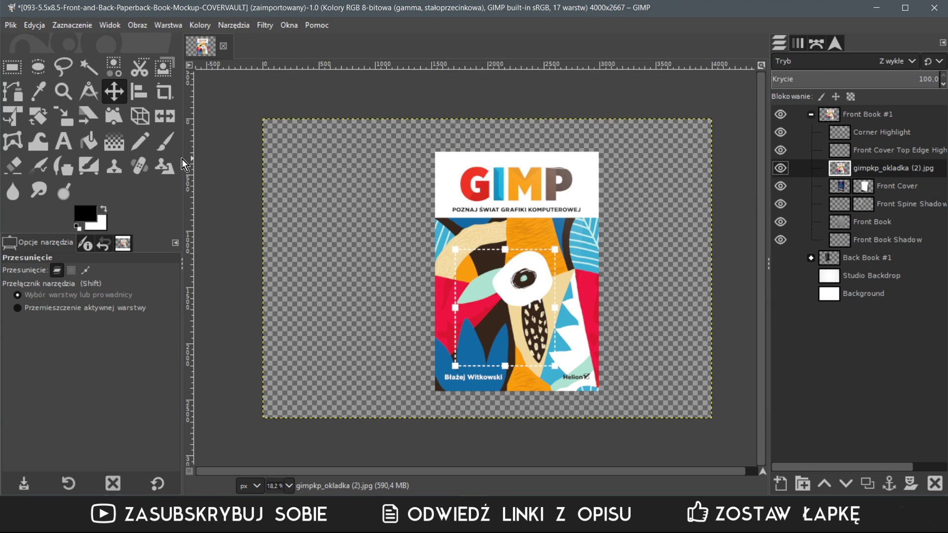
# - Start a Handle Transform on the cover, placing handles on its corners
pyautogui.click(120, 114)
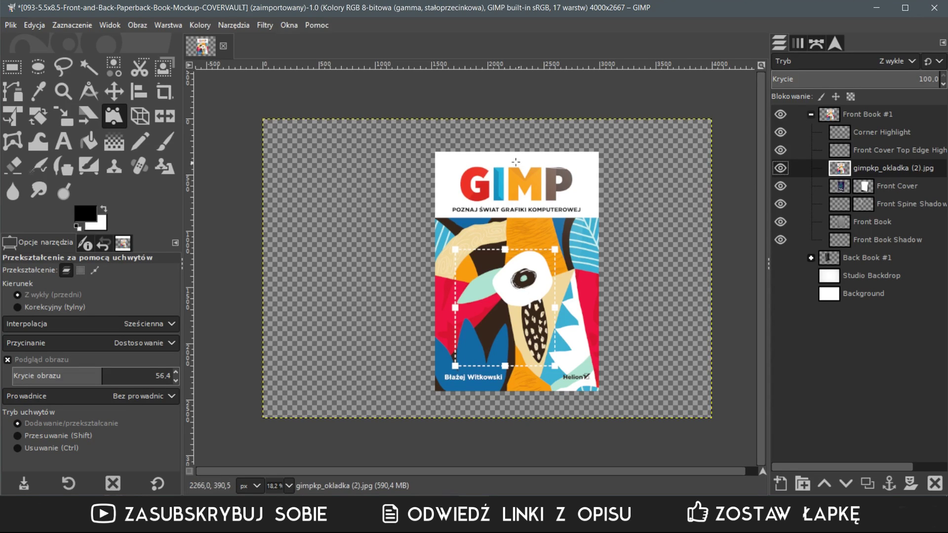
pyautogui.scroll(5, 523, 165)
pyautogui.scroll(5, 444, 167)
pyautogui.scroll(3, 387, 169)
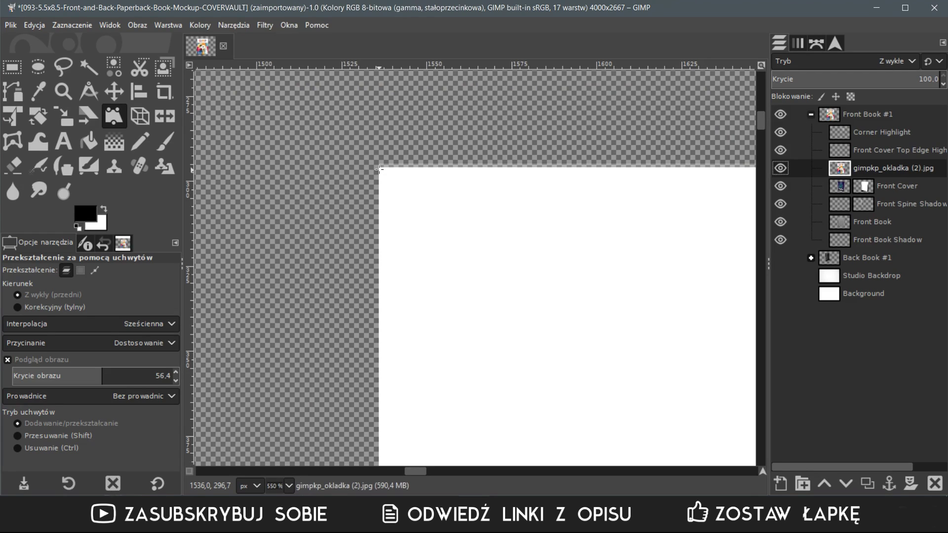
pyautogui.click(379, 170)
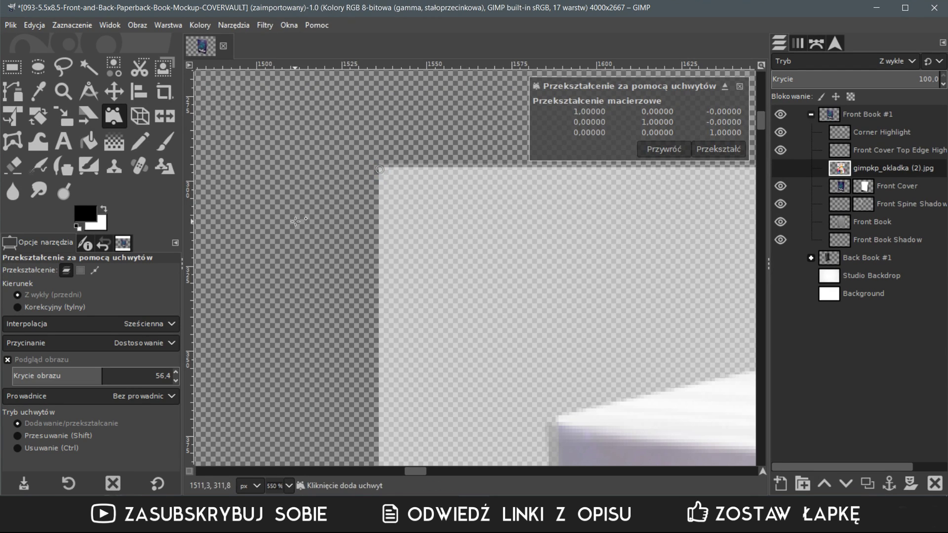
pyautogui.scroll(-3, 297, 212)
pyautogui.scroll(-2, 301, 205)
pyautogui.scroll(-2, 306, 200)
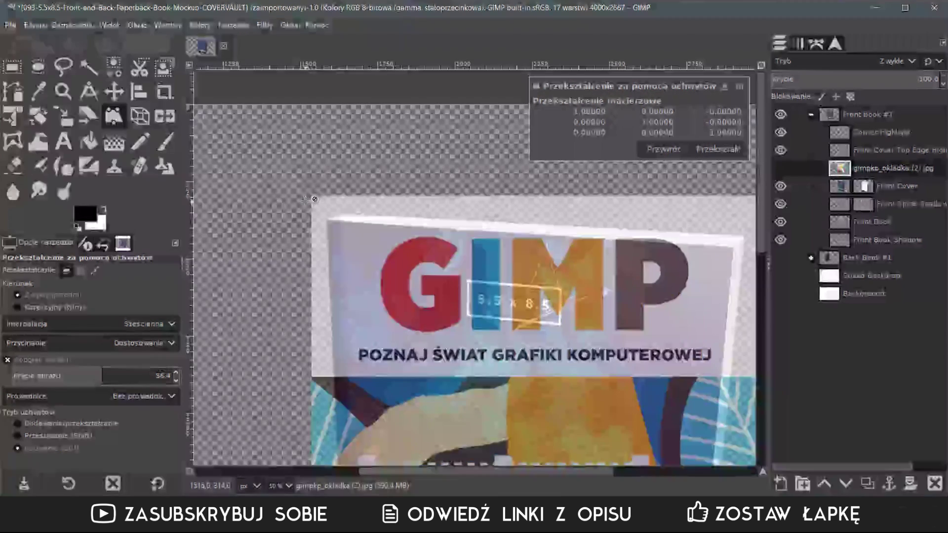
pyautogui.scroll(1, 346, 195)
pyautogui.scroll(1, 395, 190)
pyautogui.scroll(1, 445, 187)
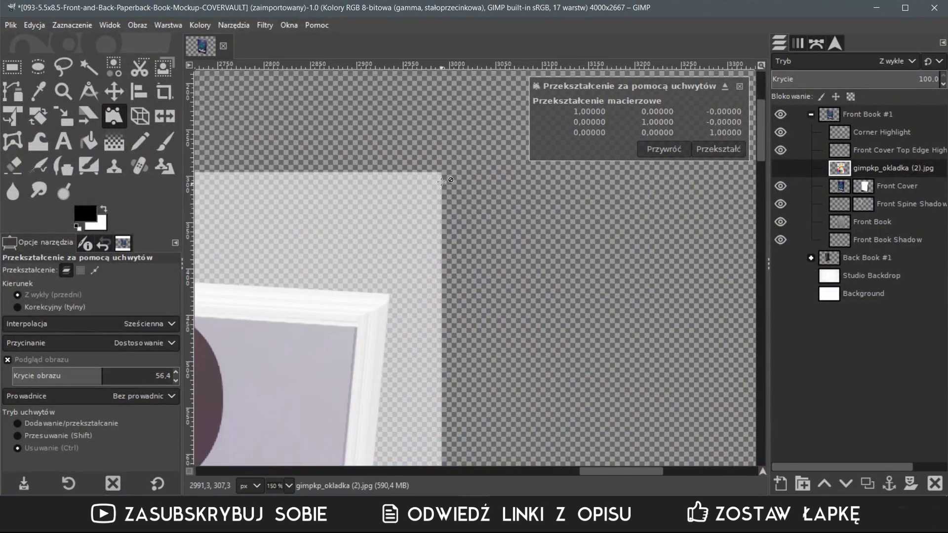
pyautogui.scroll(3, 445, 186)
pyautogui.scroll(-4, 444, 168)
pyautogui.scroll(-3, 434, 296)
pyautogui.scroll(-4, 420, 385)
pyautogui.scroll(-1, 402, 413)
pyautogui.scroll(2, 402, 412)
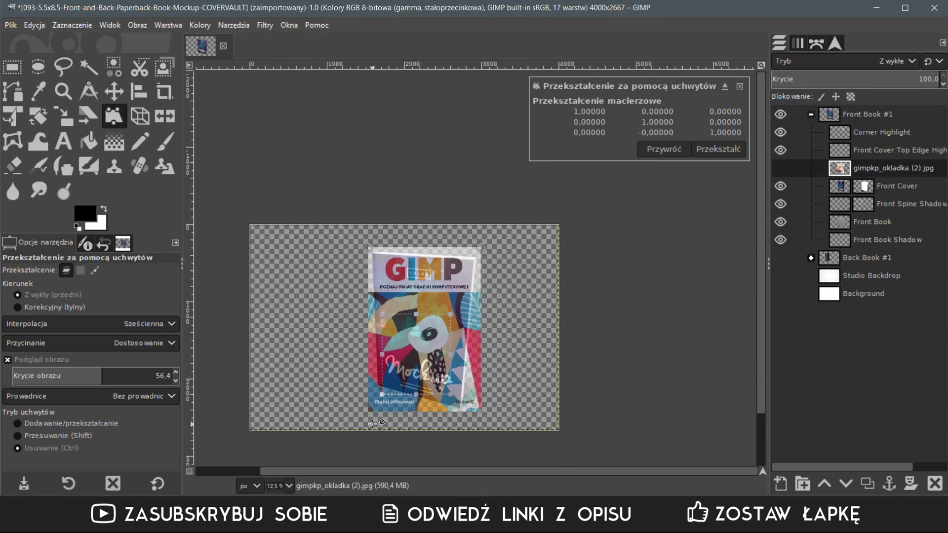
pyautogui.scroll(3, 385, 395)
pyautogui.scroll(5, 296, 336)
pyautogui.scroll(2, 222, 284)
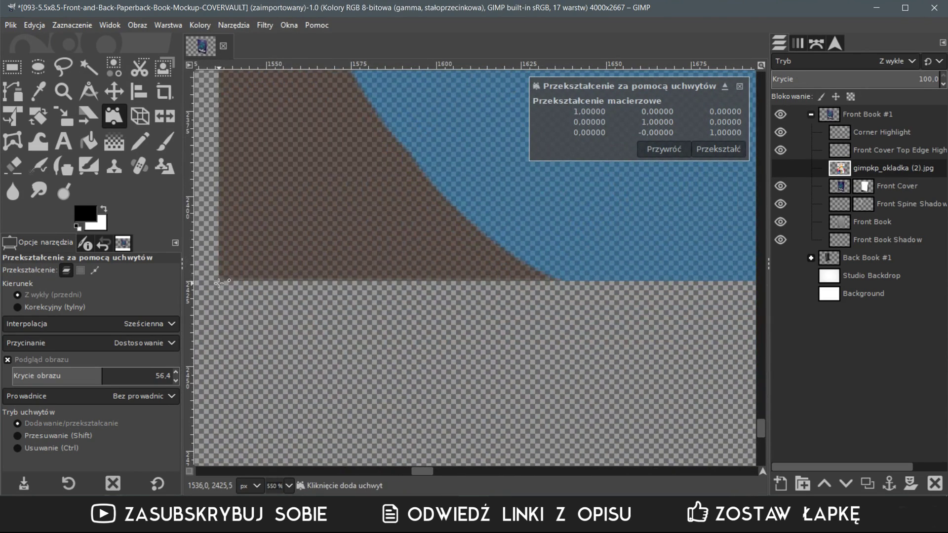
pyautogui.scroll(-7, 320, 322)
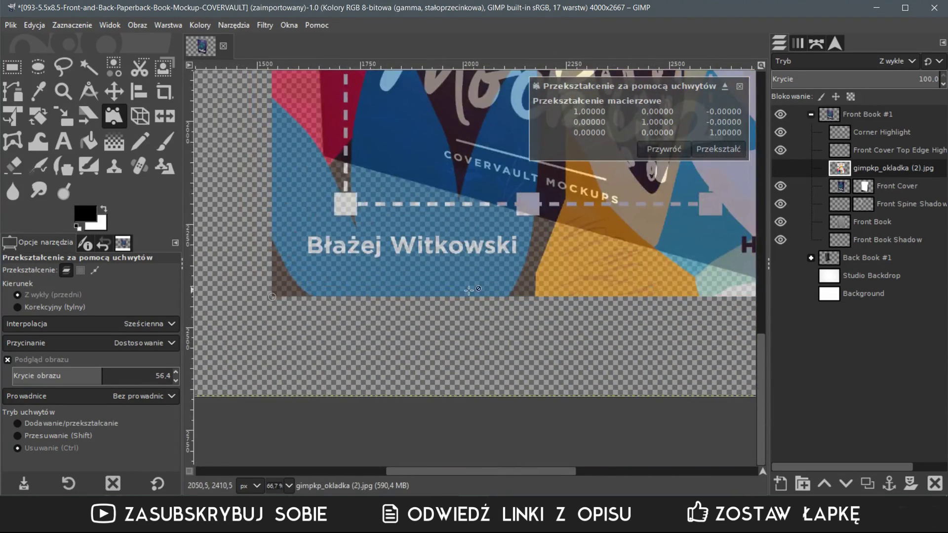
pyautogui.hscroll(2, 494, 306)
pyautogui.hscroll(4, 510, 303)
pyautogui.scroll(5, 510, 303)
pyautogui.scroll(2, 508, 286)
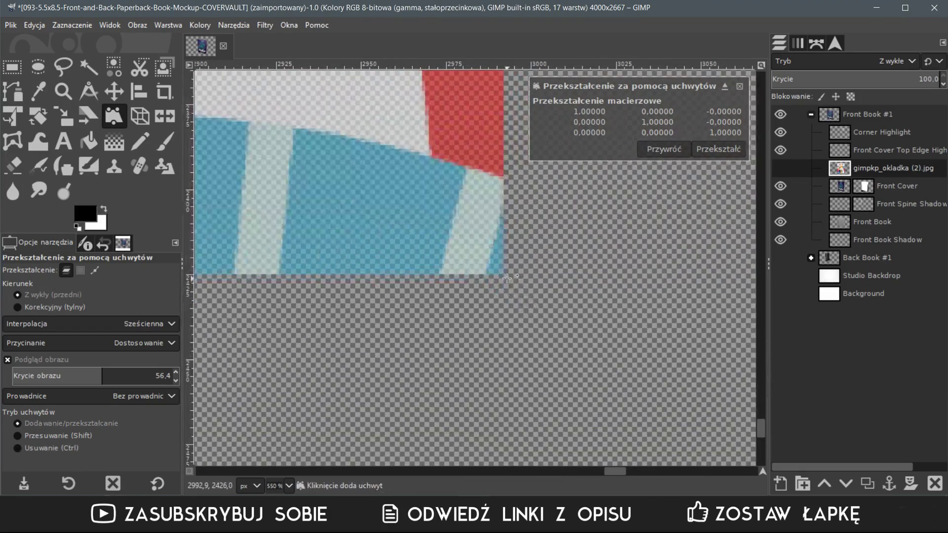
pyautogui.scroll(-5, 504, 274)
pyautogui.scroll(-3, 543, 291)
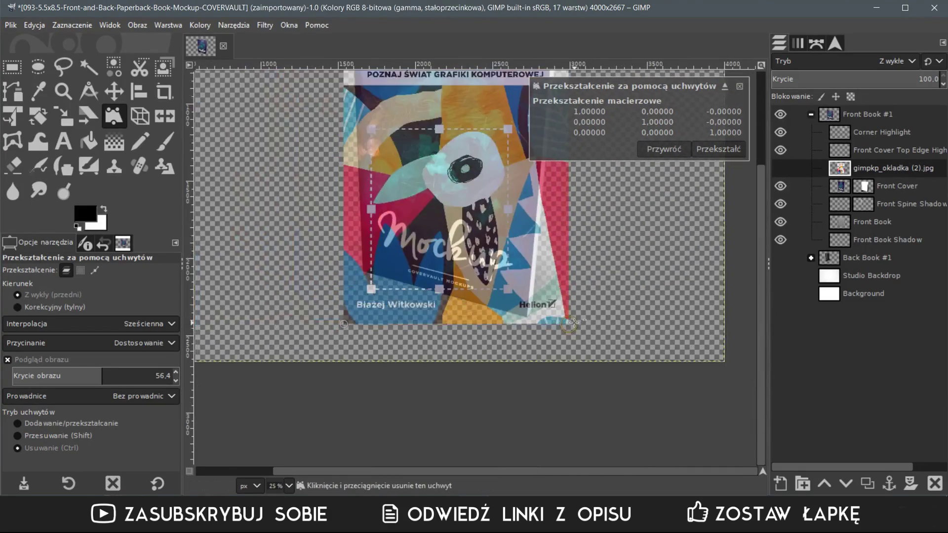
pyautogui.scroll(-2, 578, 309)
pyautogui.scroll(3, 578, 308)
pyautogui.scroll(2, 588, 289)
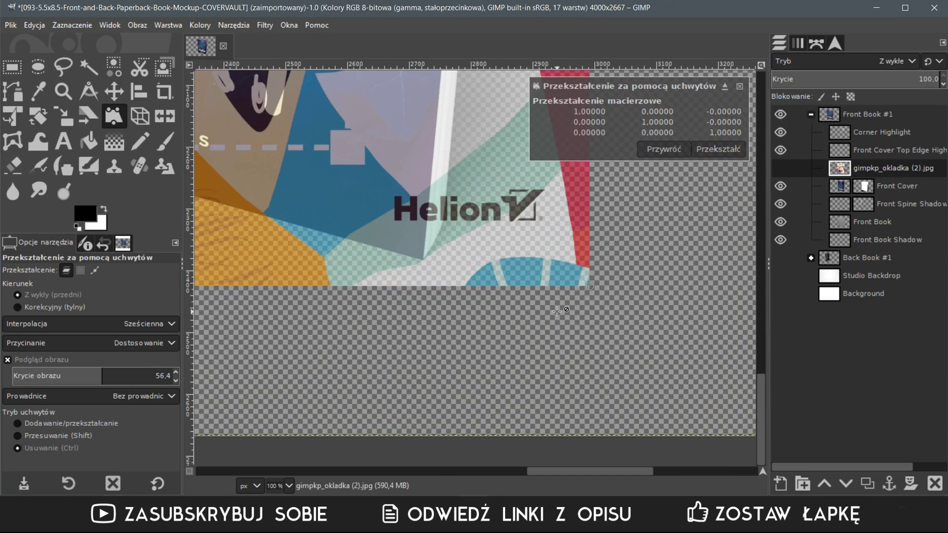
# - Drag the cover's four corners onto the front book's corners and apply the transform
pyautogui.moveTo(587, 286)
pyautogui.mouseDown()
pyautogui.moveTo(416, 260)
pyautogui.moveTo(425, 261)
pyautogui.mouseUp()
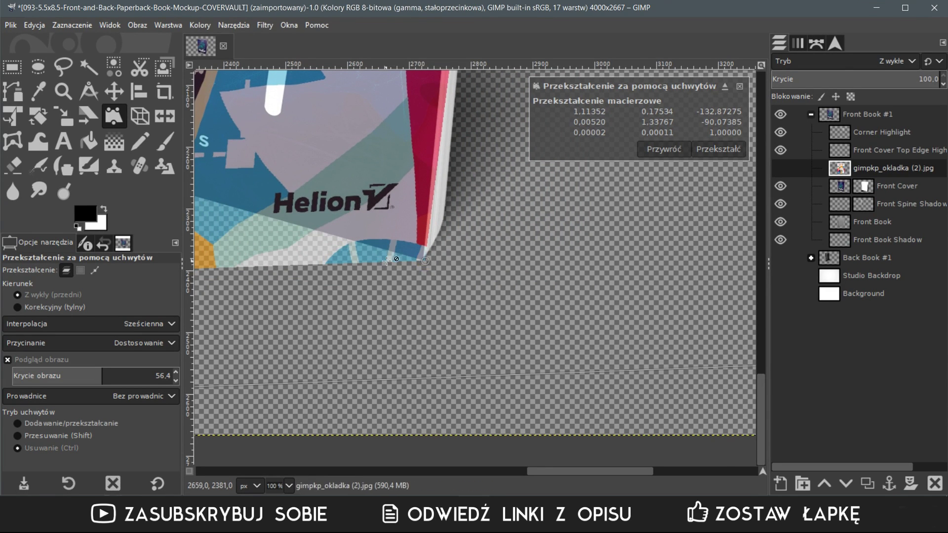
pyautogui.scroll(-4, 425, 261)
pyautogui.scroll(-1, 417, 291)
pyautogui.scroll(3, 418, 290)
pyautogui.scroll(2, 417, 291)
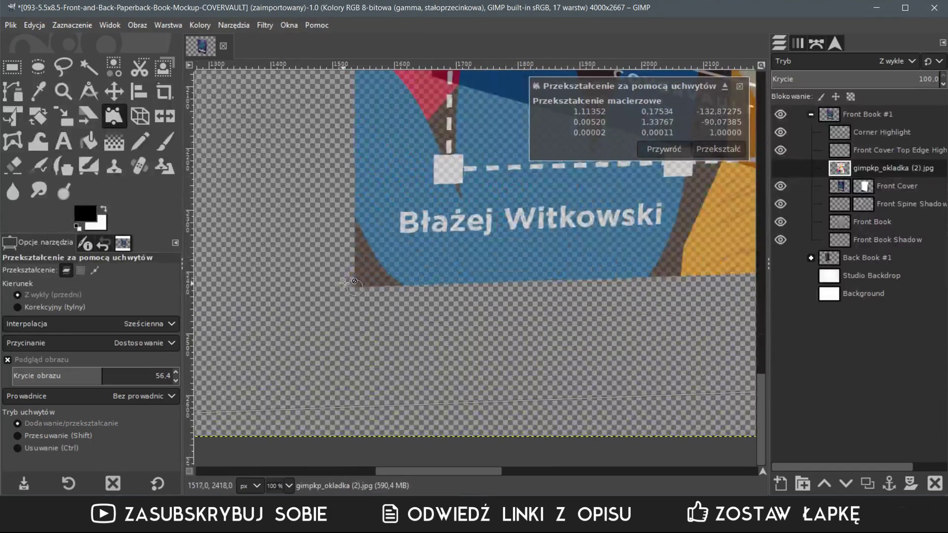
pyautogui.scroll(-3, 423, 107)
pyautogui.scroll(3, 423, 107)
pyautogui.moveTo(318, 311); pyautogui.dragTo(375, 263)
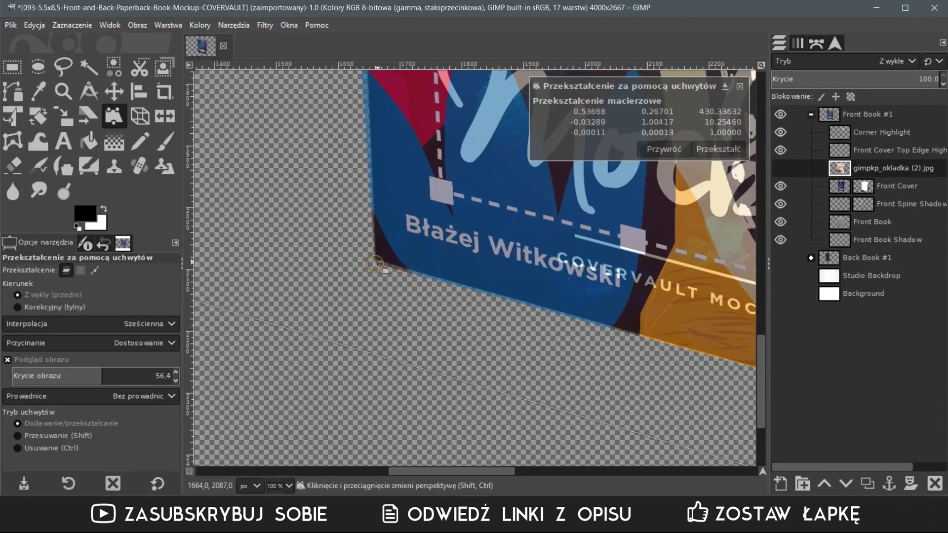
pyautogui.scroll(-2, 452, 140)
pyautogui.scroll(-3, 451, 139)
pyautogui.scroll(2, 388, 243)
pyautogui.scroll(3, 388, 243)
pyautogui.moveTo(388, 243); pyautogui.dragTo(444, 216)
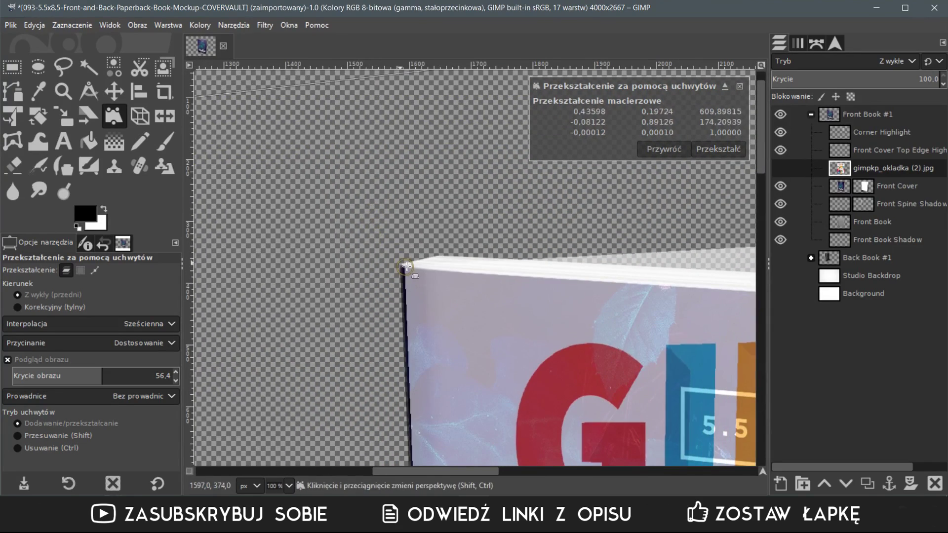
pyautogui.scroll(-3, 597, 239)
pyautogui.scroll(3, 499, 232)
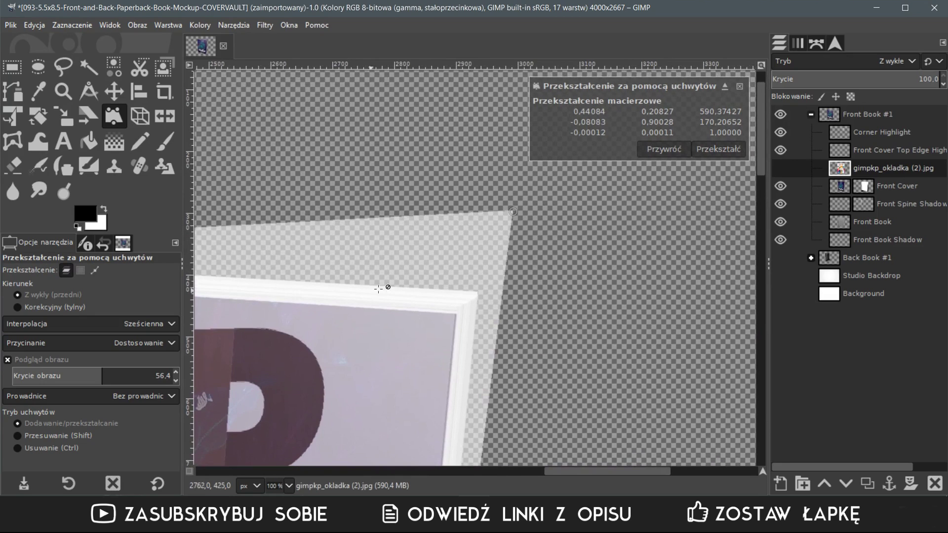
pyautogui.moveTo(502, 228); pyautogui.dragTo(457, 313)
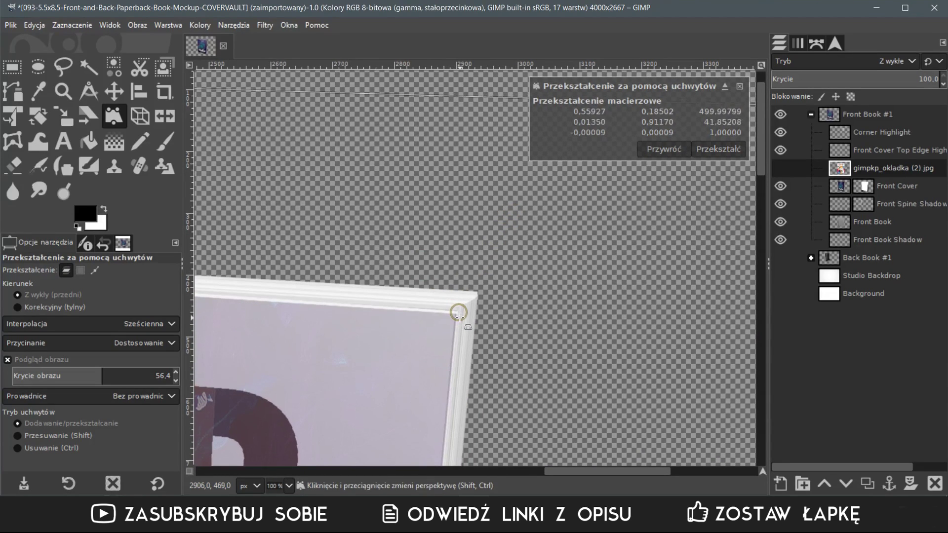
pyautogui.scroll(-2, 483, 355)
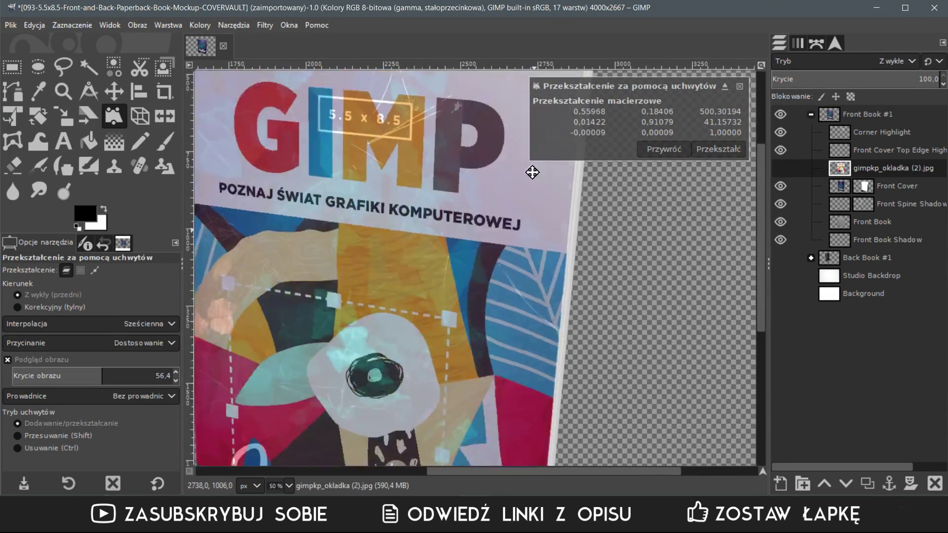
pyautogui.scroll(-5, 500, 234)
pyautogui.hscroll(-3, 482, 258)
pyautogui.scroll(2, 520, 277)
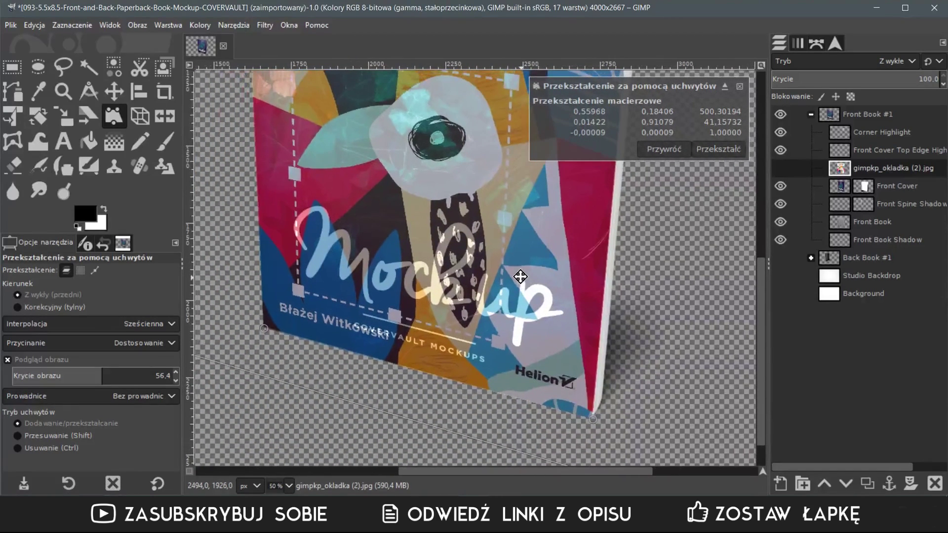
pyautogui.click(725, 150)
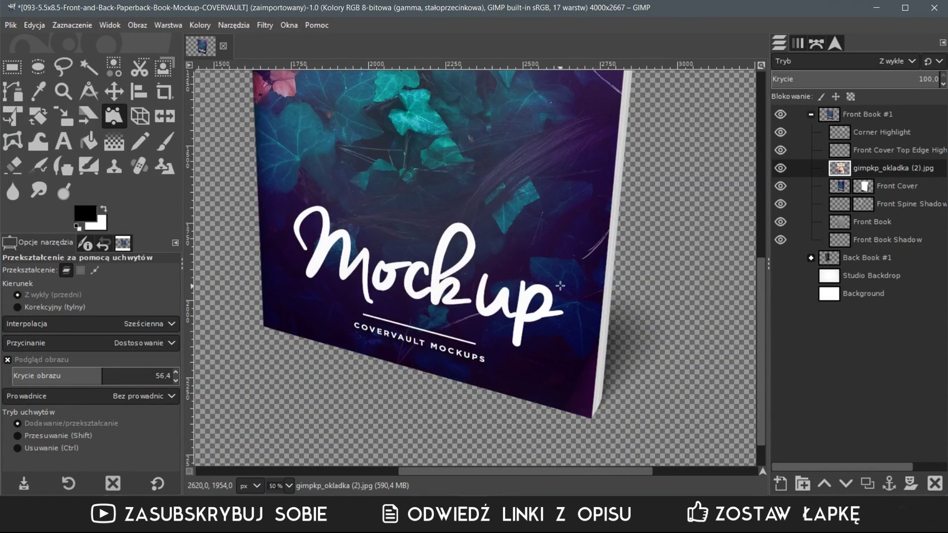
# - Select the Front Cover layer's shape and invert the selection
pyautogui.rightClick(839, 189)
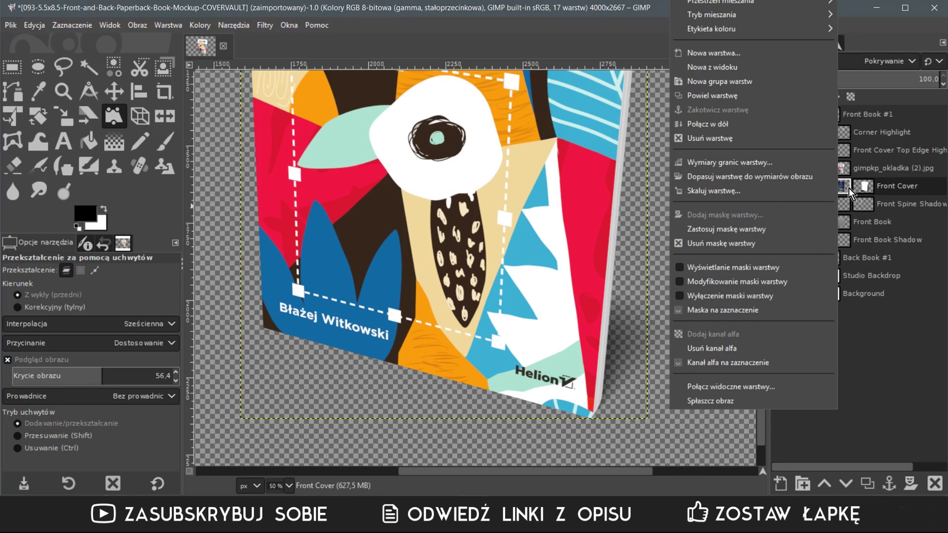
pyautogui.click(849, 189)
pyautogui.click(844, 171)
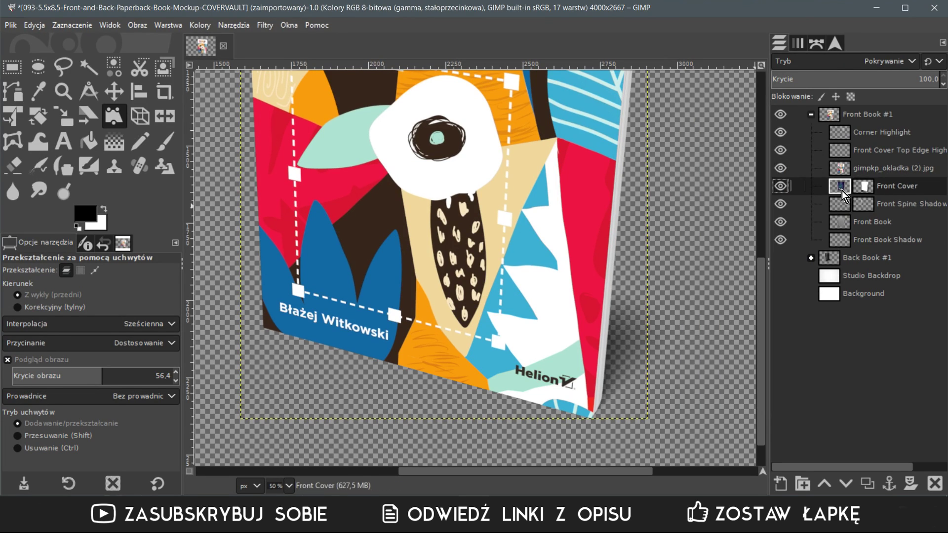
pyautogui.rightClick(842, 191)
pyautogui.click(731, 363)
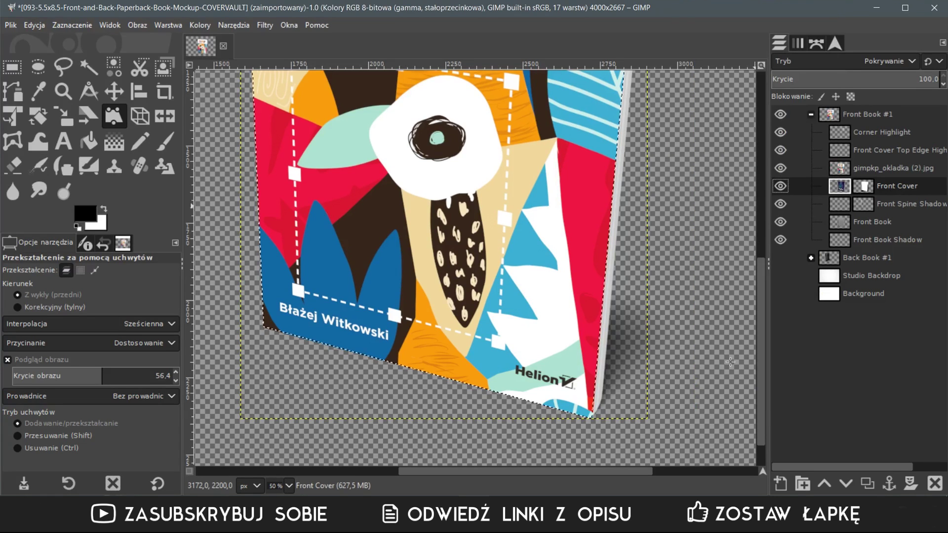
pyautogui.click(64, 25)
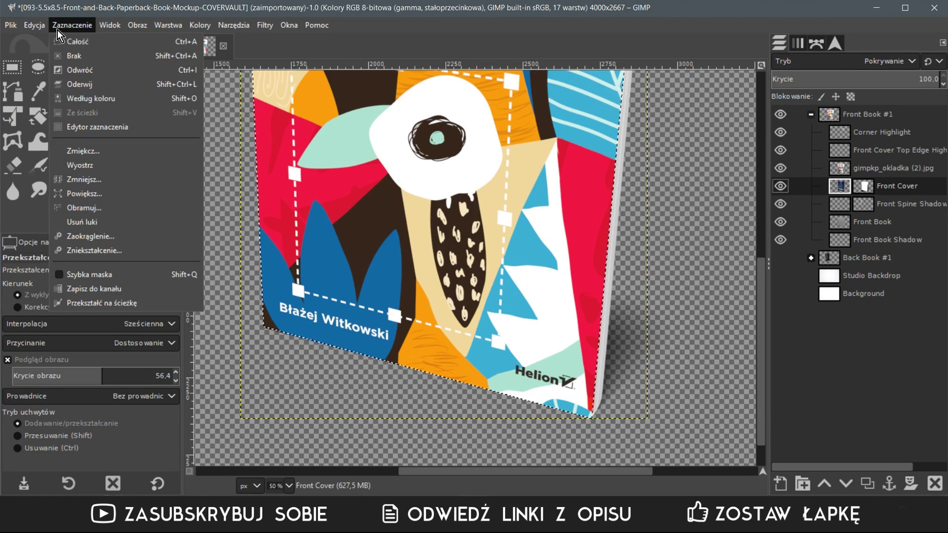
pyautogui.click(93, 63)
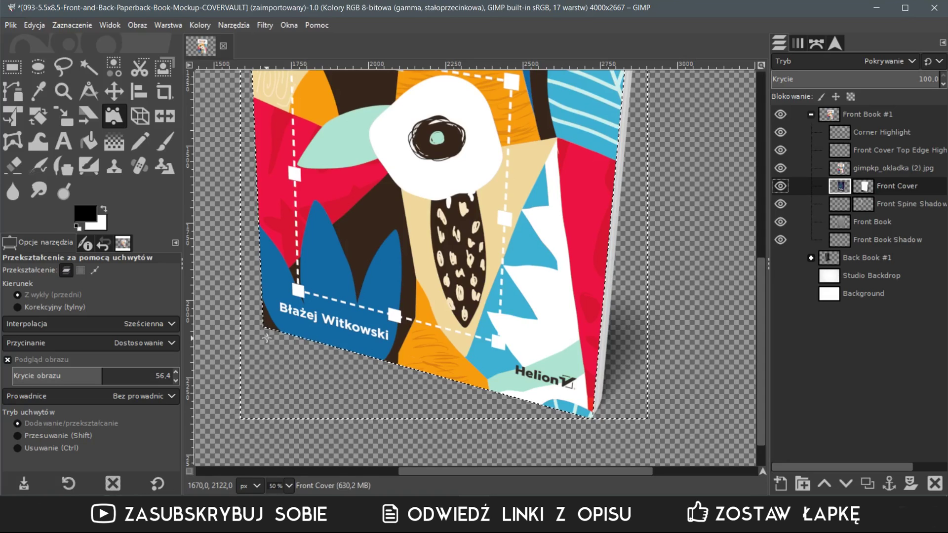
# - Clear the stray cover strip outside the book's lower corner and drop the selection
pyautogui.keyDown('ctrl'); pyautogui.scroll(3, 237, 320); pyautogui.keyUp('ctrl')
pyautogui.keyDown('ctrl'); pyautogui.scroll(3, 238, 320); pyautogui.keyUp('ctrl')
pyautogui.keyDown('ctrl'); pyautogui.scroll(1, 238, 321); pyautogui.keyUp('ctrl')
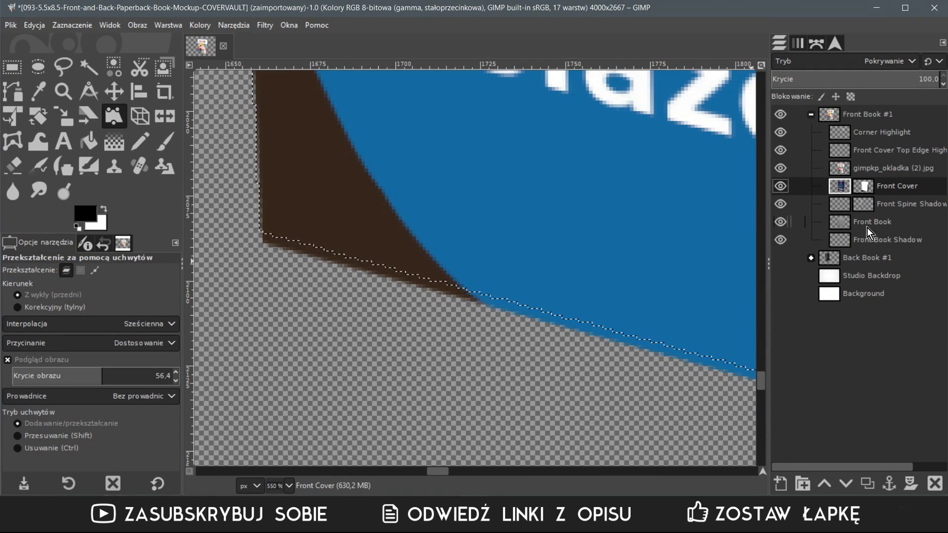
pyautogui.click(884, 168)
pyautogui.click(781, 167)
pyautogui.click(34, 24)
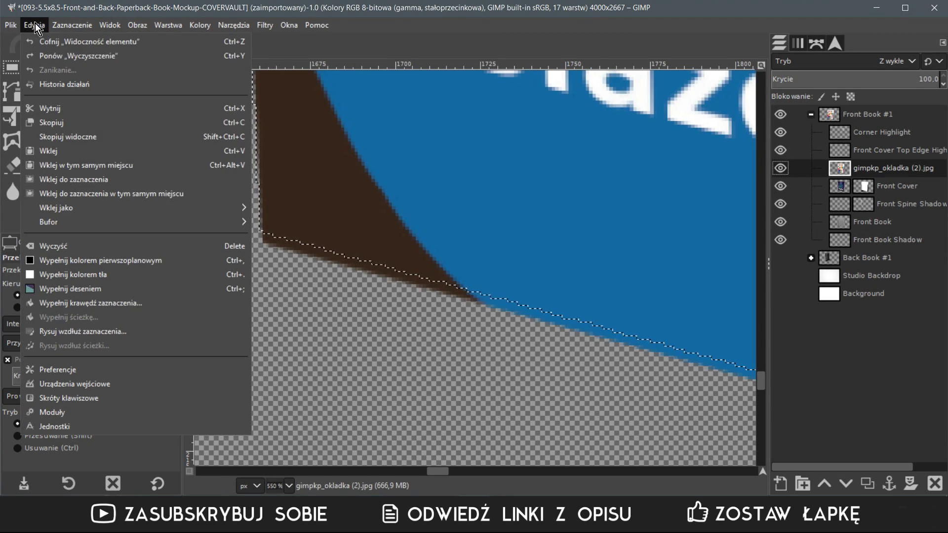
pyautogui.click(106, 246)
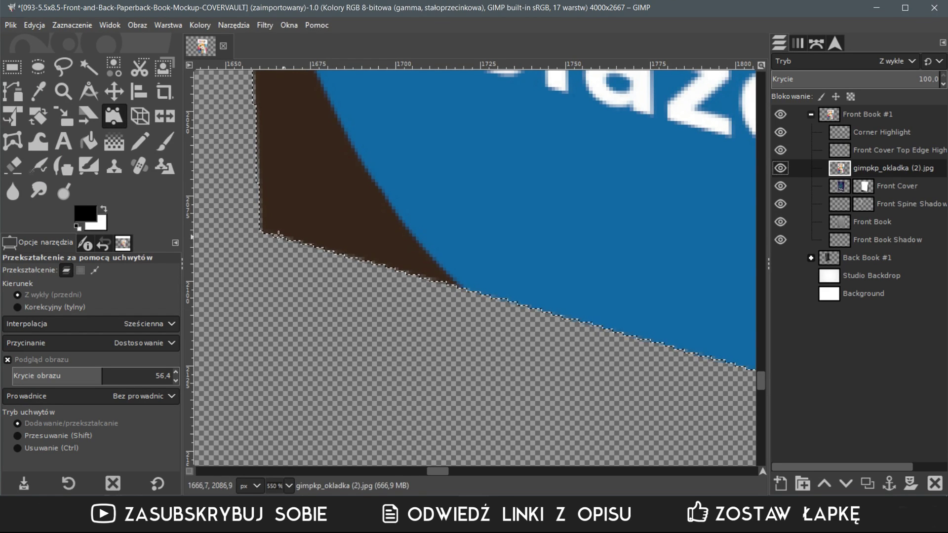
pyautogui.click(76, 30)
# - Deselect, zoom out, and set the cover layer's blend mode to Pokrywanie (Overlay)
pyautogui.click(83, 51)
pyautogui.scroll(-3, 409, 271)
pyautogui.scroll(-2, 409, 271)
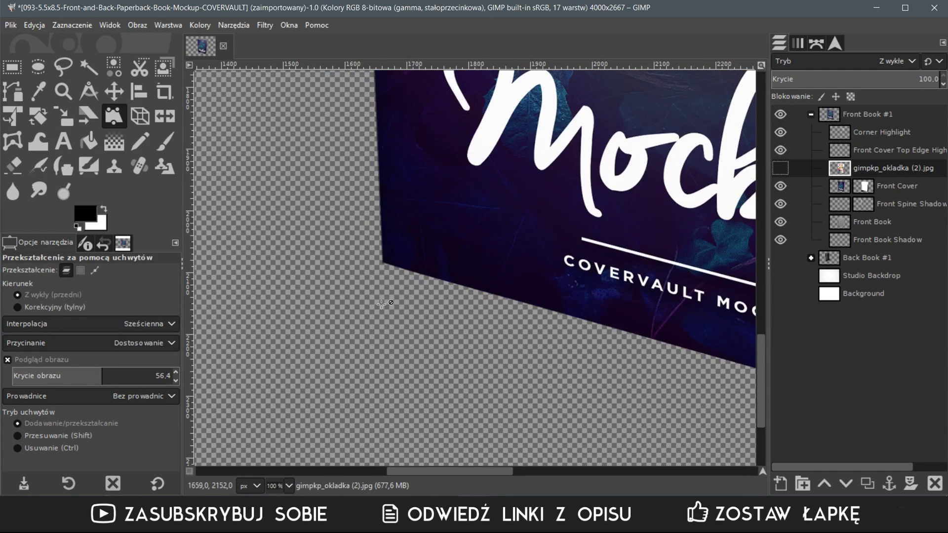
pyautogui.scroll(-2, 380, 311)
pyautogui.scroll(-2, 450, 268)
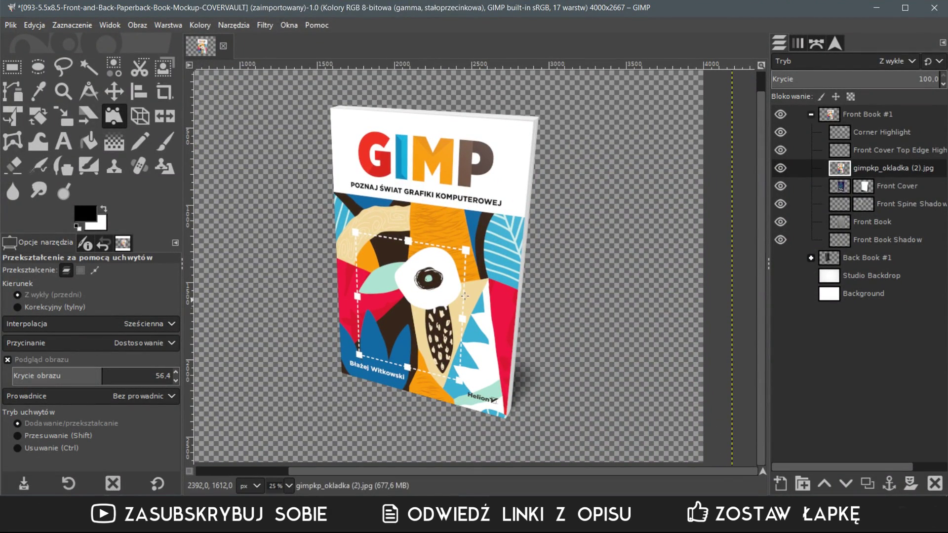
pyautogui.click(849, 189)
pyautogui.click(849, 171)
pyautogui.click(867, 63)
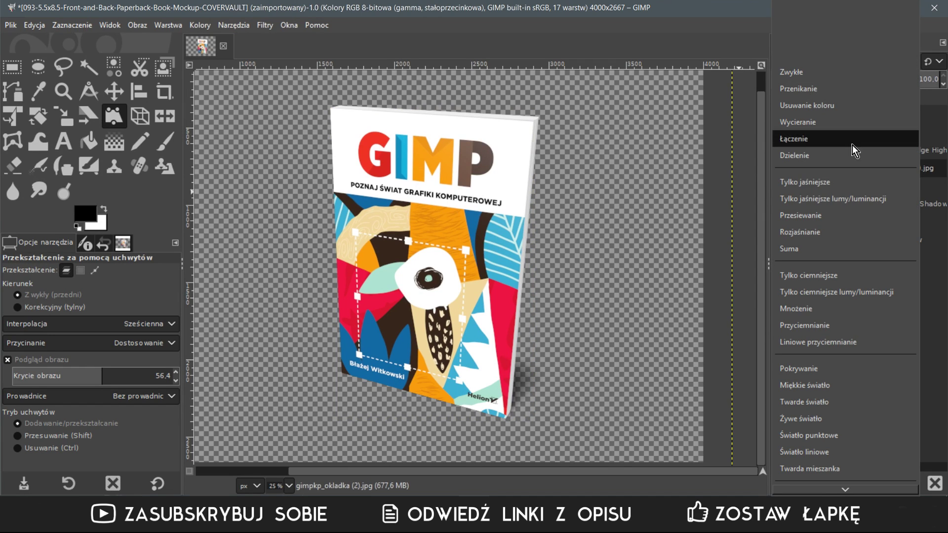
pyautogui.click(832, 369)
# - Delete the Front Cover placeholder layer and hide Front Spine Shadow for comparison
pyautogui.click(840, 186)
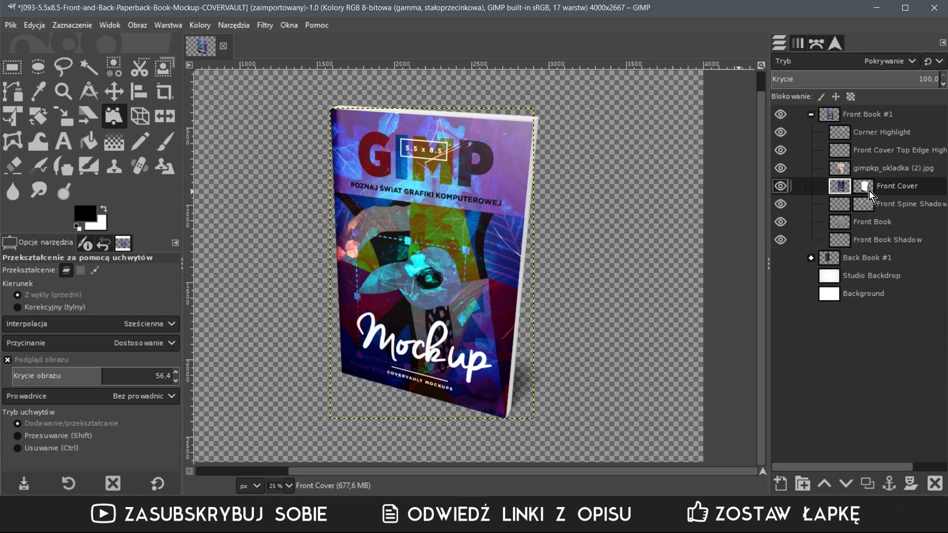
pyautogui.click(934, 481)
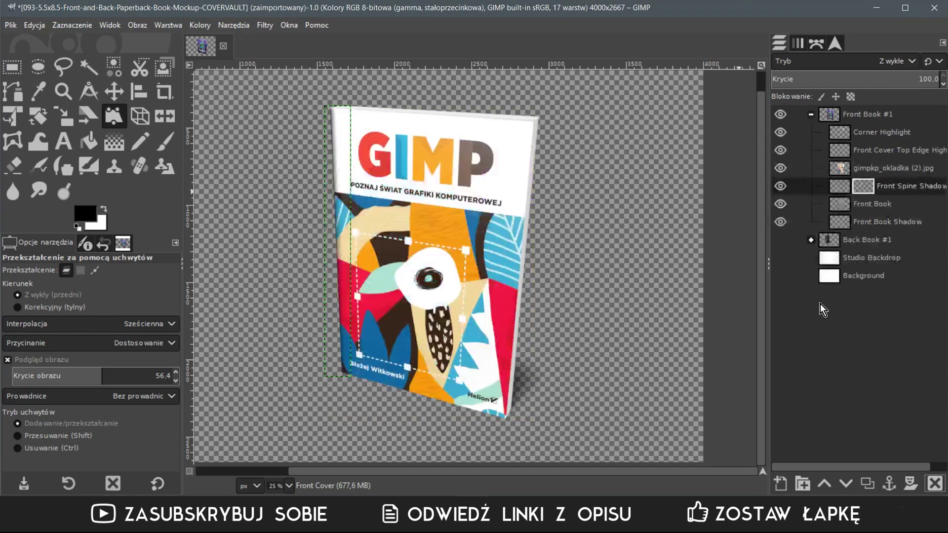
pyautogui.click(846, 170)
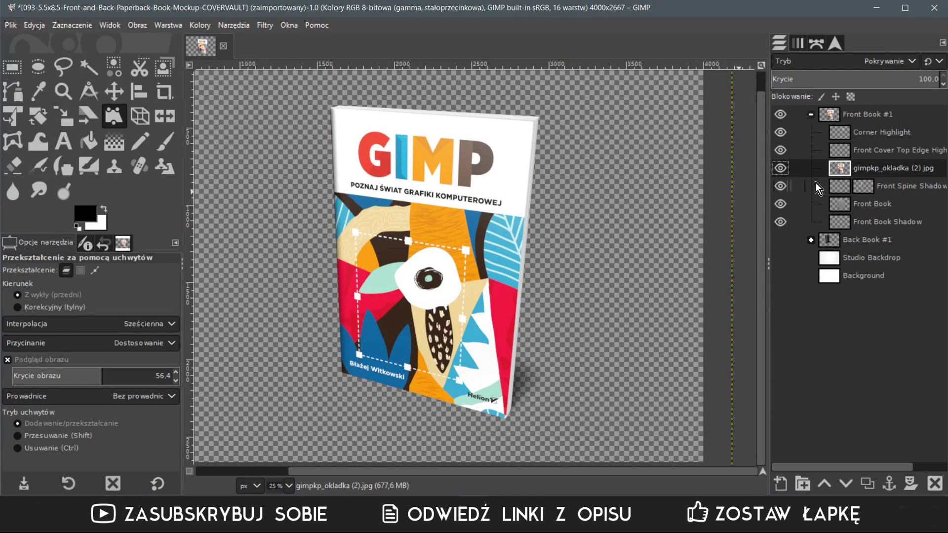
pyautogui.click(781, 186)
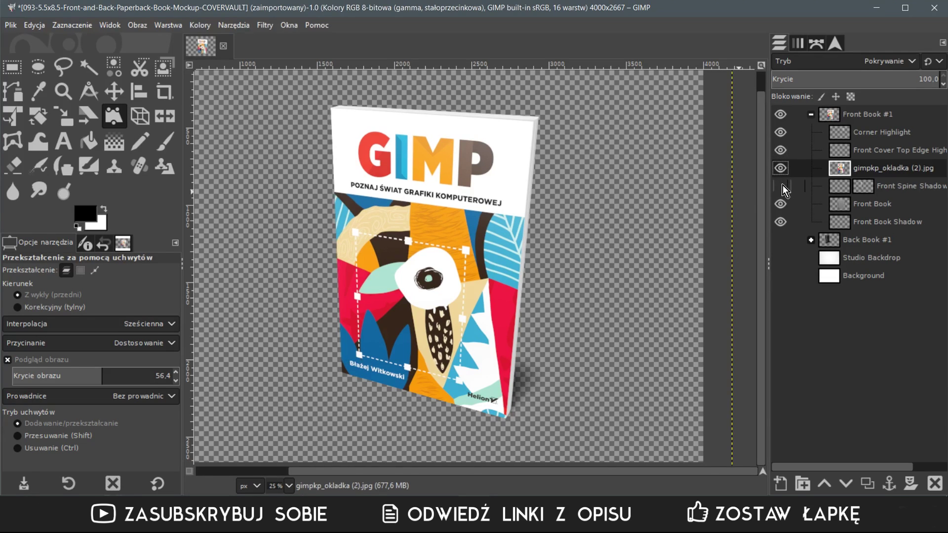
# - Select Front Spine Shadow and toggle its visibility to compare the spine
pyautogui.click(848, 190)
pyautogui.click(779, 189)
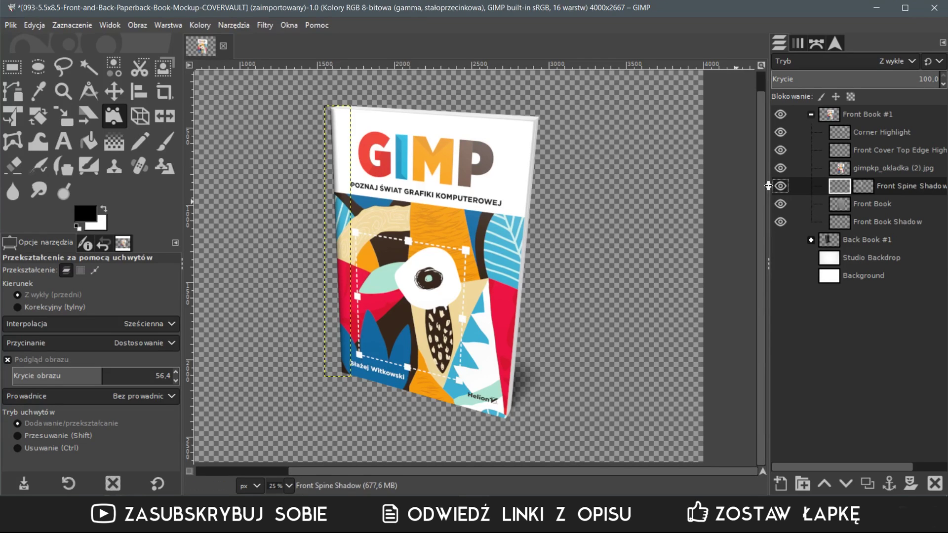
pyautogui.click(781, 187)
pyautogui.click(781, 187)
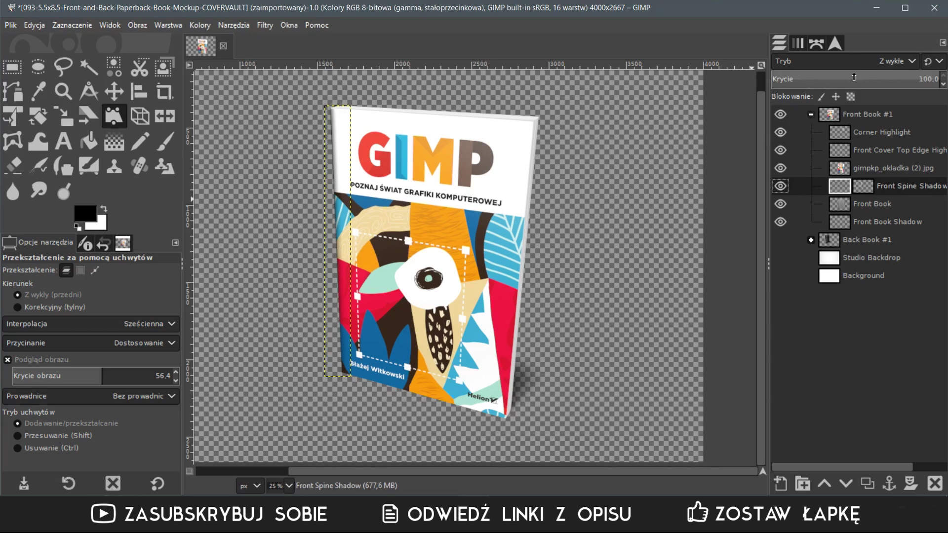
# - Set Front Spine Shadow to Miękkie światło (Soft Light), keep it visible, and collapse Front Book #1
pyautogui.click(854, 62)
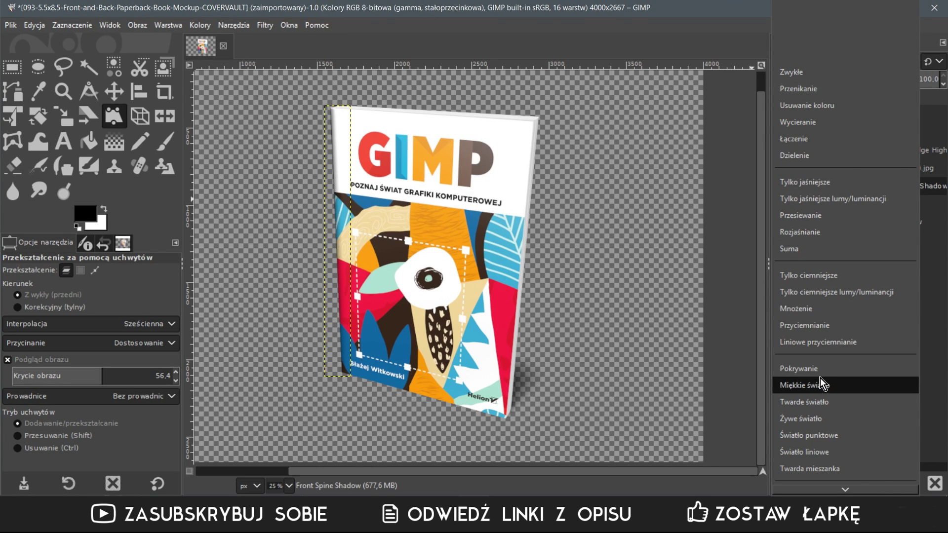
pyautogui.click(820, 385)
pyautogui.click(780, 188)
pyautogui.click(780, 187)
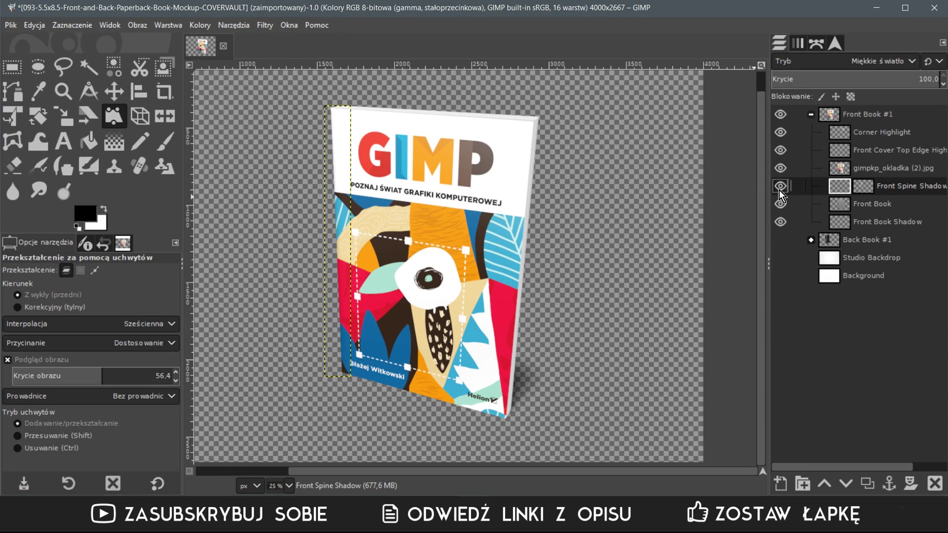
pyautogui.click(780, 187)
pyautogui.click(810, 115)
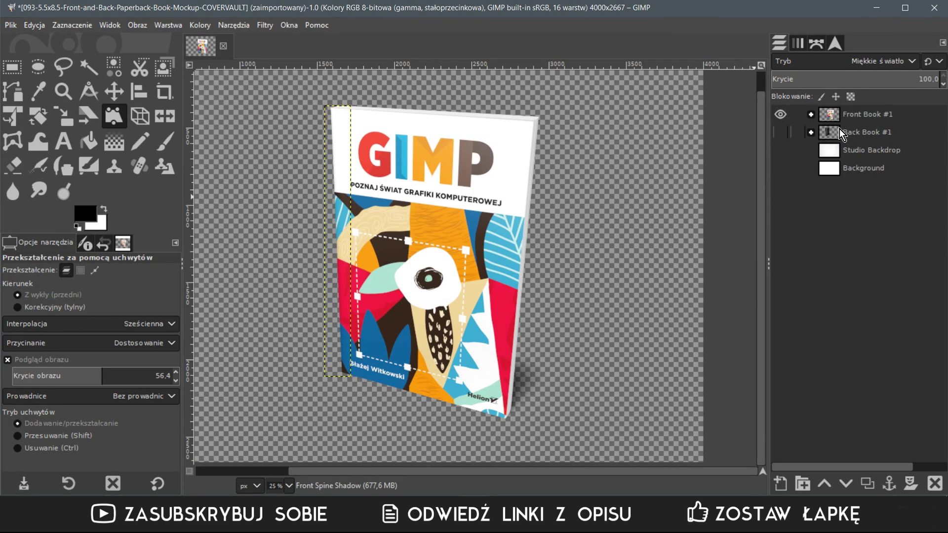
# - Make the Background layer visible and active, zoomed out to see the whole canvas
pyautogui.click(780, 167)
pyautogui.press('-')
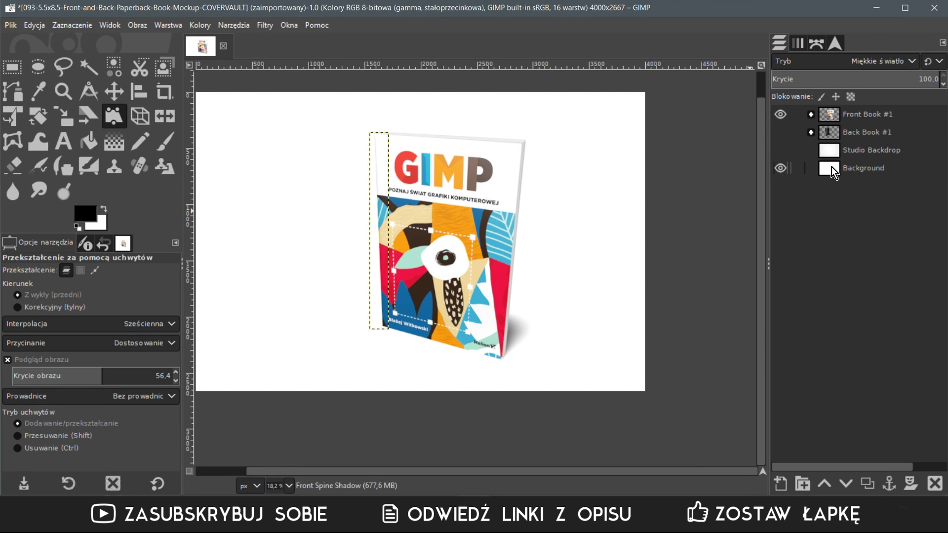
pyautogui.click(839, 168)
pyautogui.keyDown('ctrl'); pyautogui.scroll(-1, 600, 244); pyautogui.keyUp('ctrl')
pyautogui.keyDown('ctrl'); pyautogui.scroll(1, 547, 248); pyautogui.keyUp('ctrl')
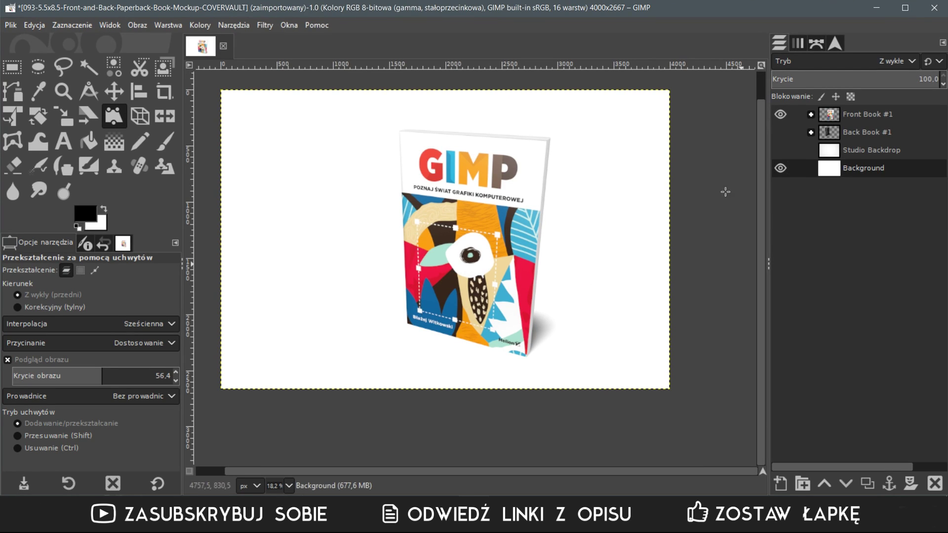
# - Recolour the Background cyan with Barwa i nasycenie: hue 123.49, saturation 80.23, lightness -23.26
pyautogui.click(201, 25)
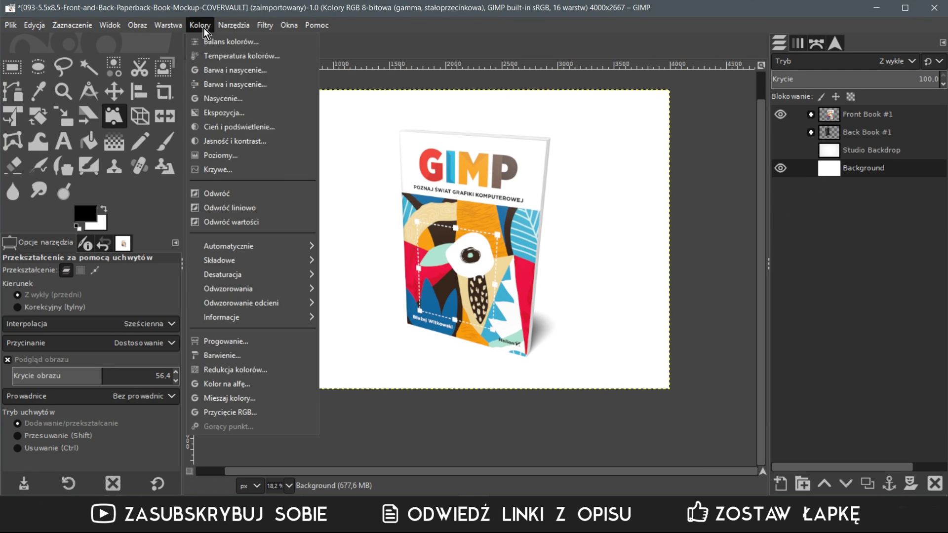
pyautogui.click(233, 76)
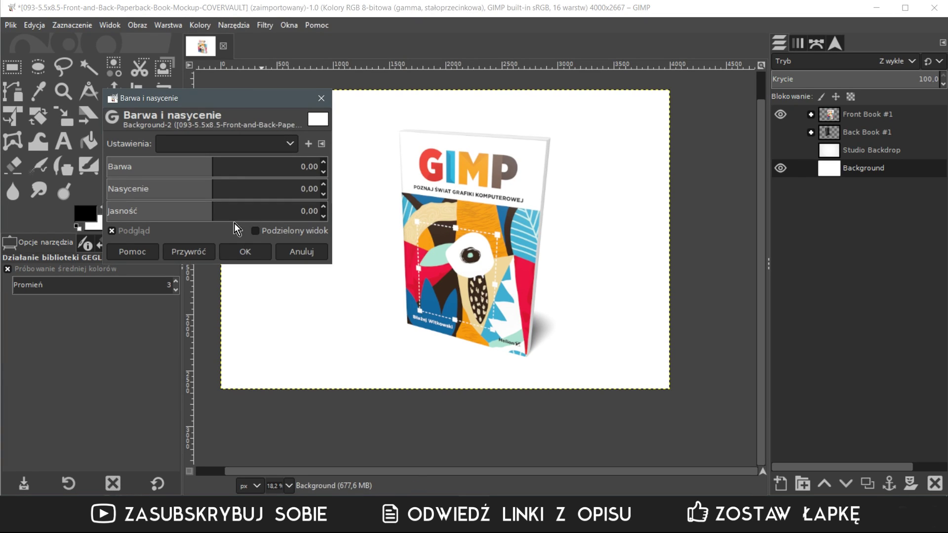
pyautogui.click(249, 167)
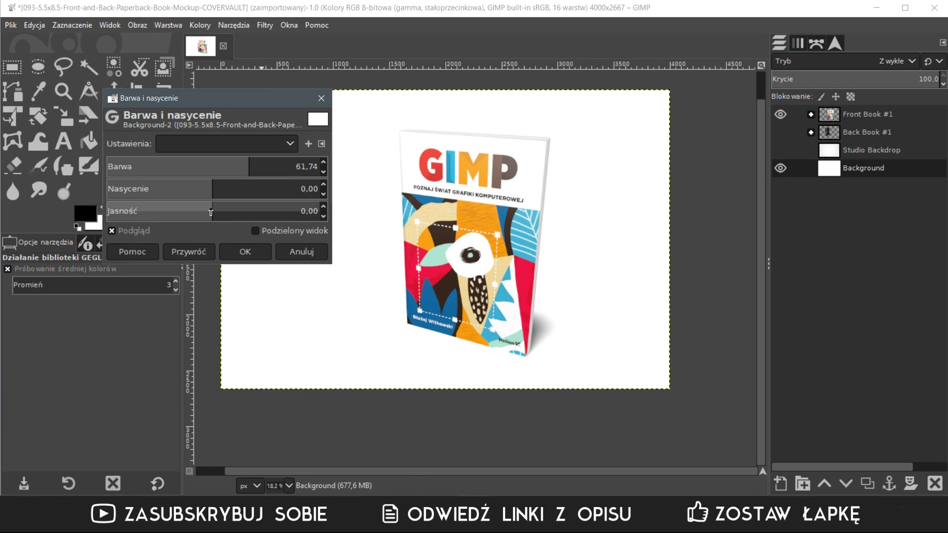
pyautogui.moveTo(213, 212)
pyautogui.mouseDown()
pyautogui.moveTo(172, 213)
pyautogui.moveTo(297, 190)
pyautogui.mouseUp()
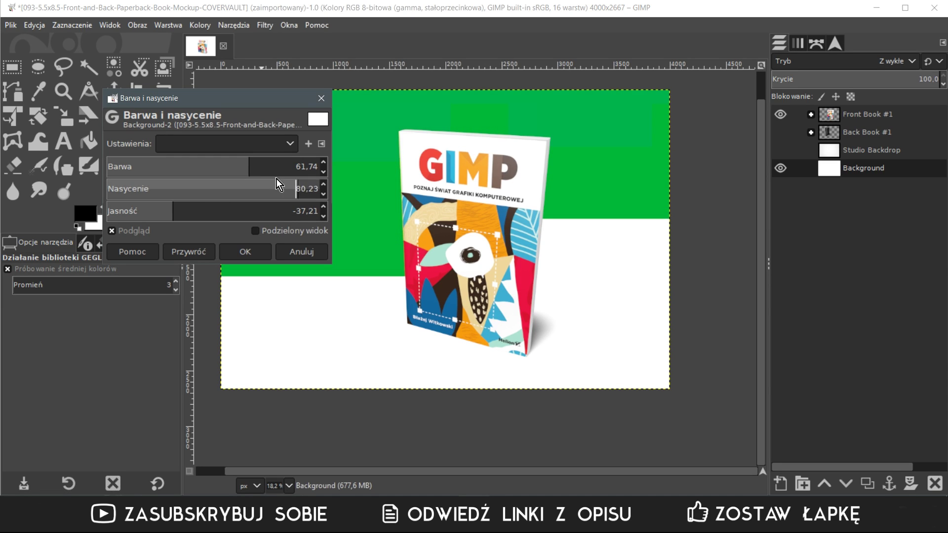
pyautogui.click(188, 212)
pyautogui.moveTo(216, 168); pyautogui.dragTo(261, 167)
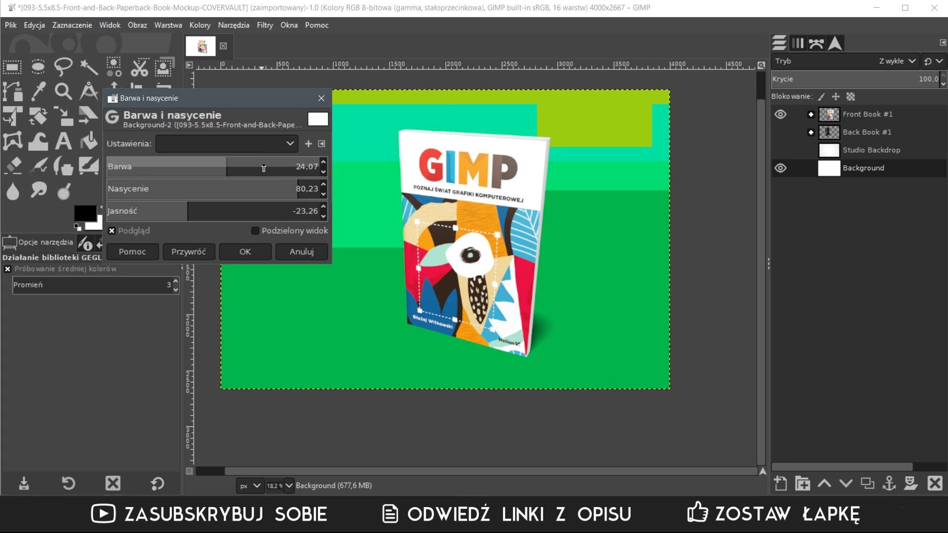
pyautogui.moveTo(260, 166); pyautogui.dragTo(286, 168)
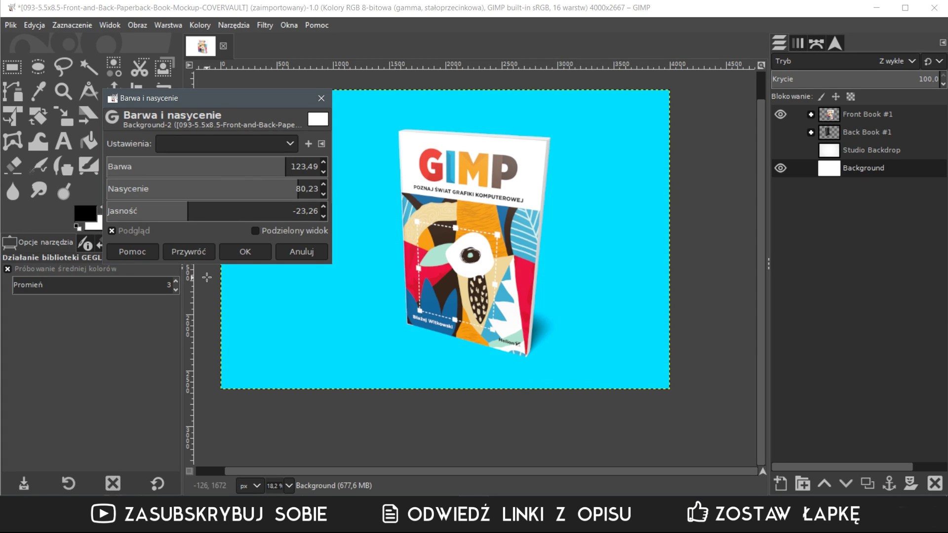
pyautogui.click(264, 251)
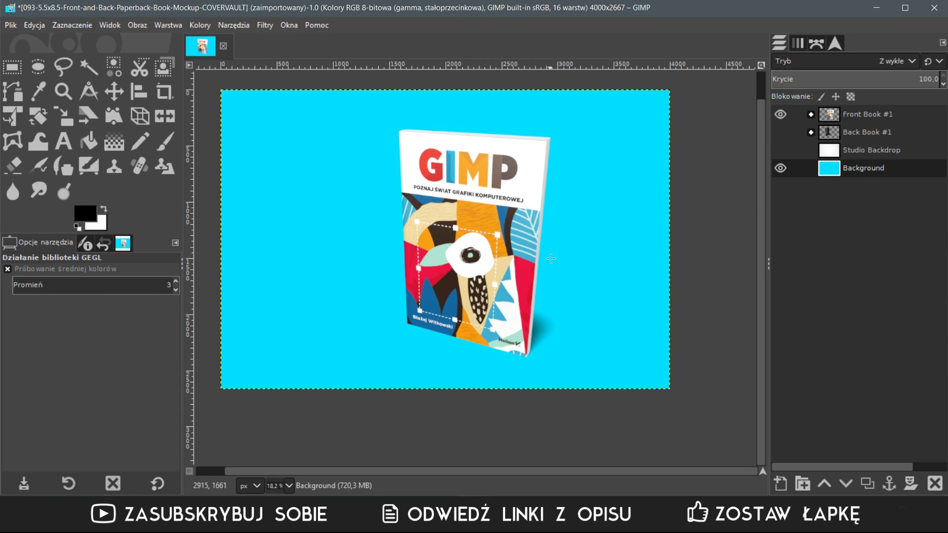
# - Show Back Book #1 and inspect its Back Cover layer with the front book hidden
pyautogui.click(784, 132)
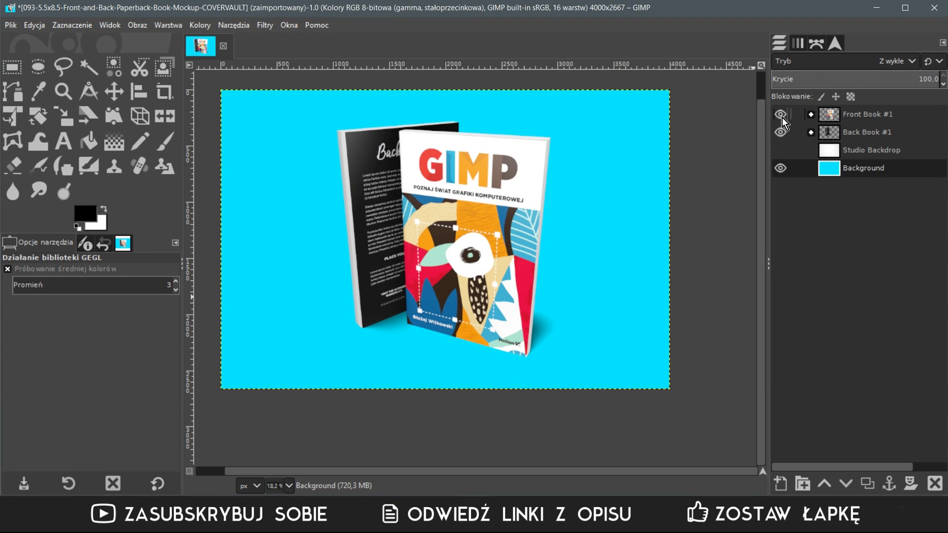
pyautogui.click(781, 116)
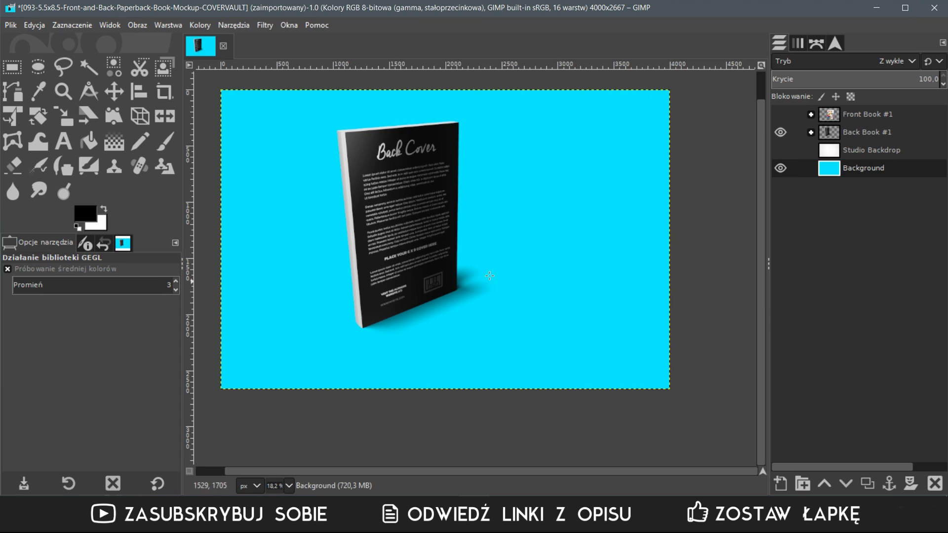
pyautogui.click(811, 132)
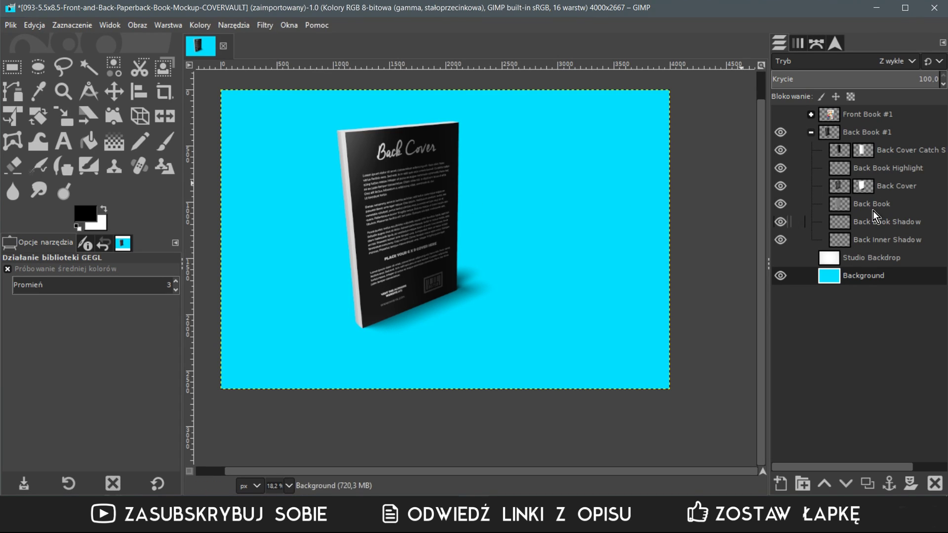
pyautogui.click(846, 188)
pyautogui.click(780, 186)
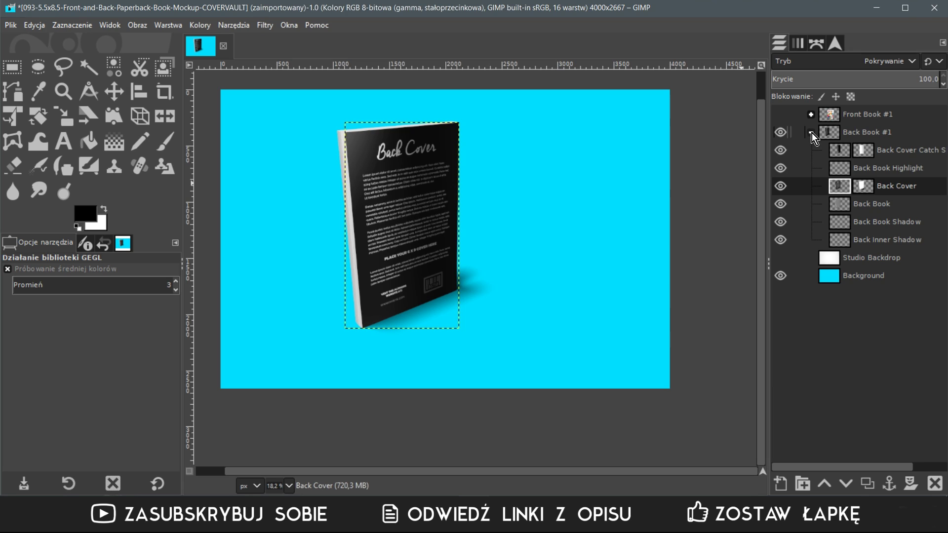
# - Collapse Back Book #1, show Front Book #1 again and make Background active
pyautogui.click(811, 132)
pyautogui.click(781, 114)
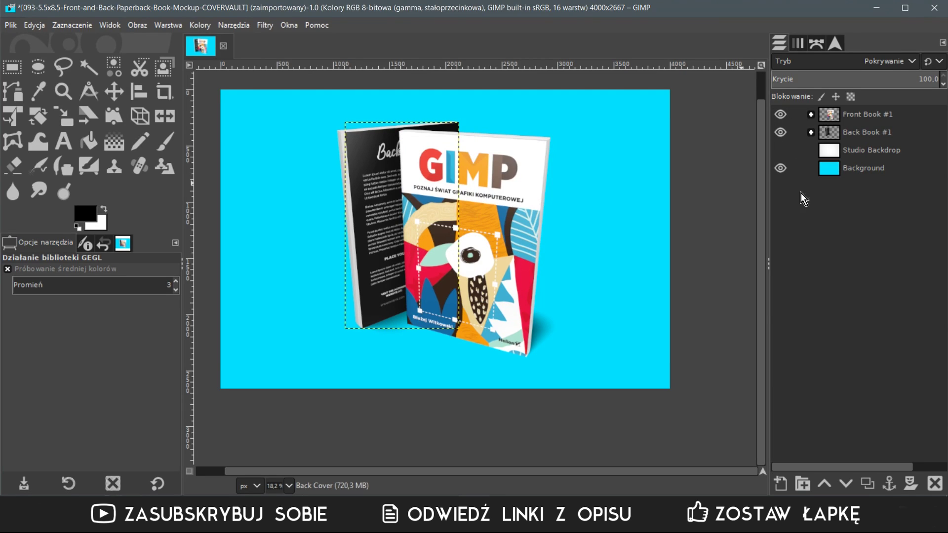
pyautogui.click(850, 172)
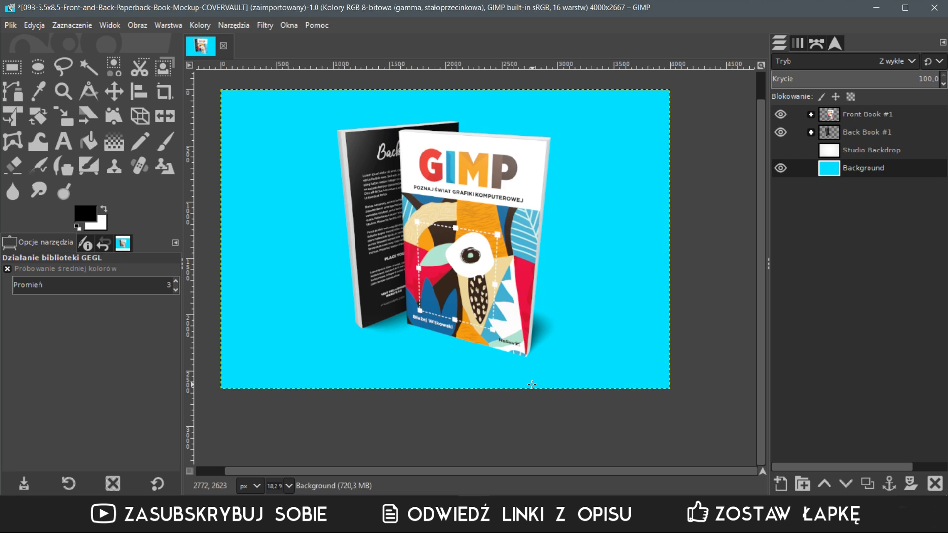
pyautogui.moveTo(620, 472); pyautogui.dragTo(600, 473)
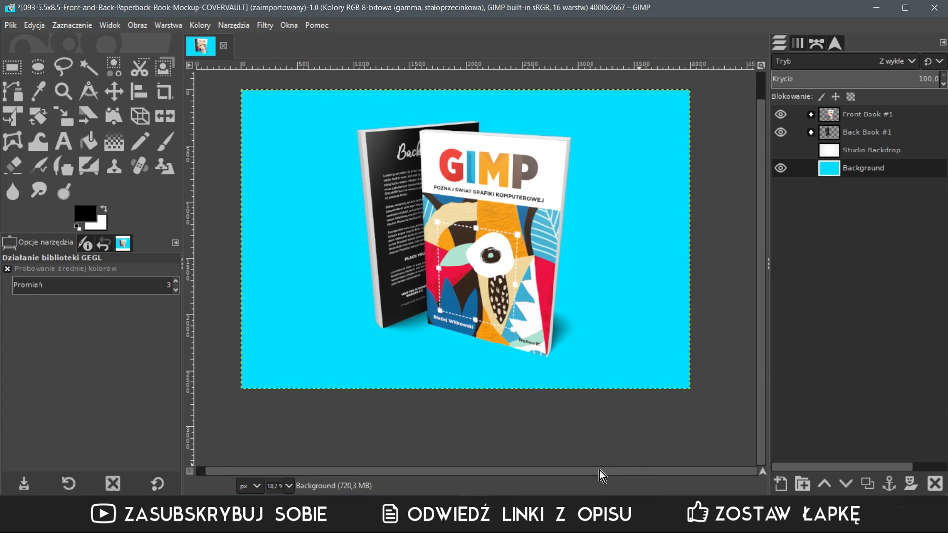
pyautogui.moveTo(763, 387); pyautogui.dragTo(765, 350)
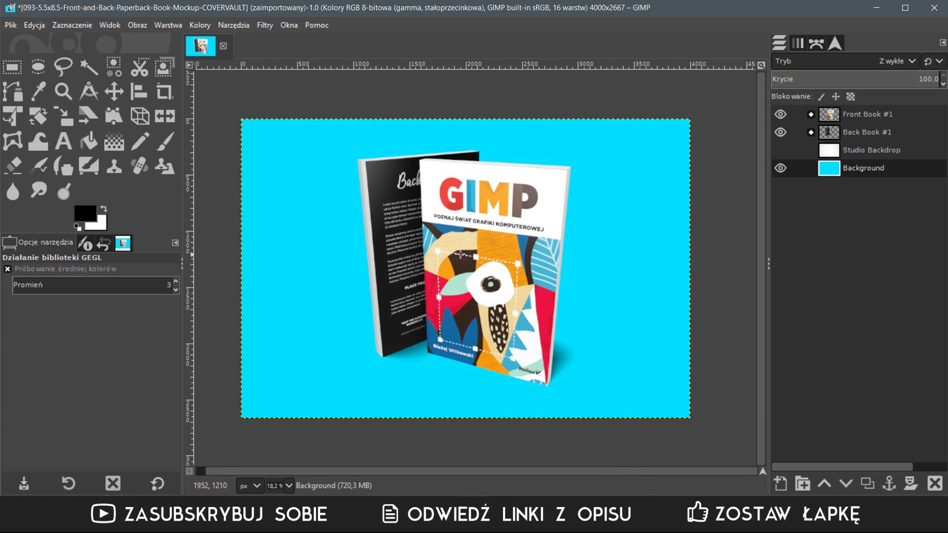